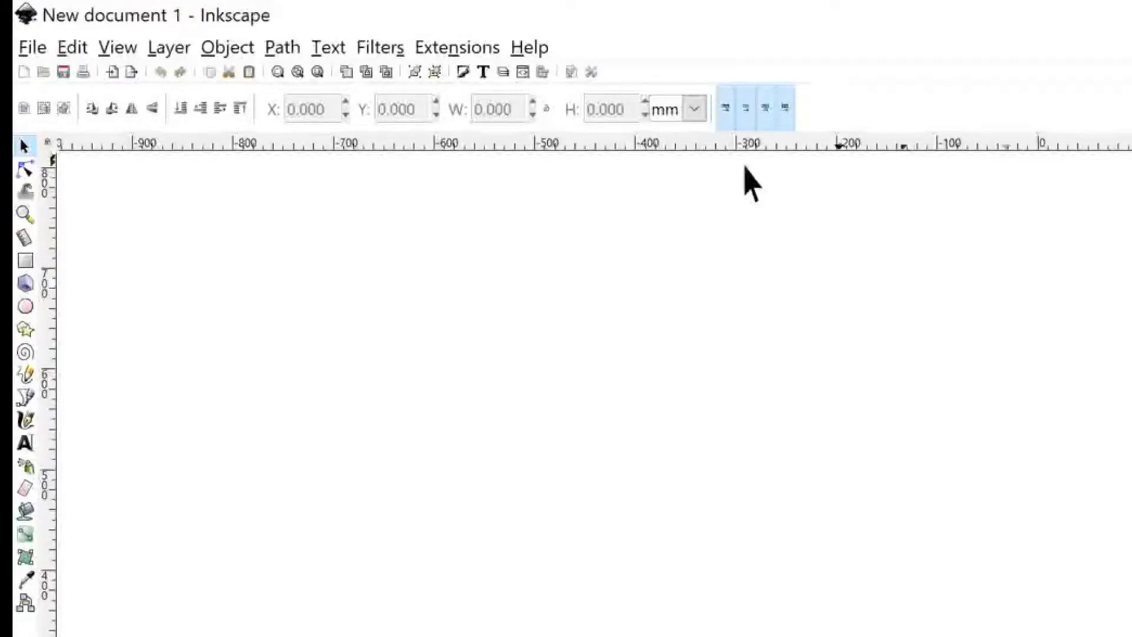
# Step: Create a text frame on the canvas and enter "The" followed by the family's plural surname
pyautogui.click(25, 443)
pyautogui.click(346, 365)
pyautogui.moveTo(346, 357); pyautogui.dragTo(1007, 636)
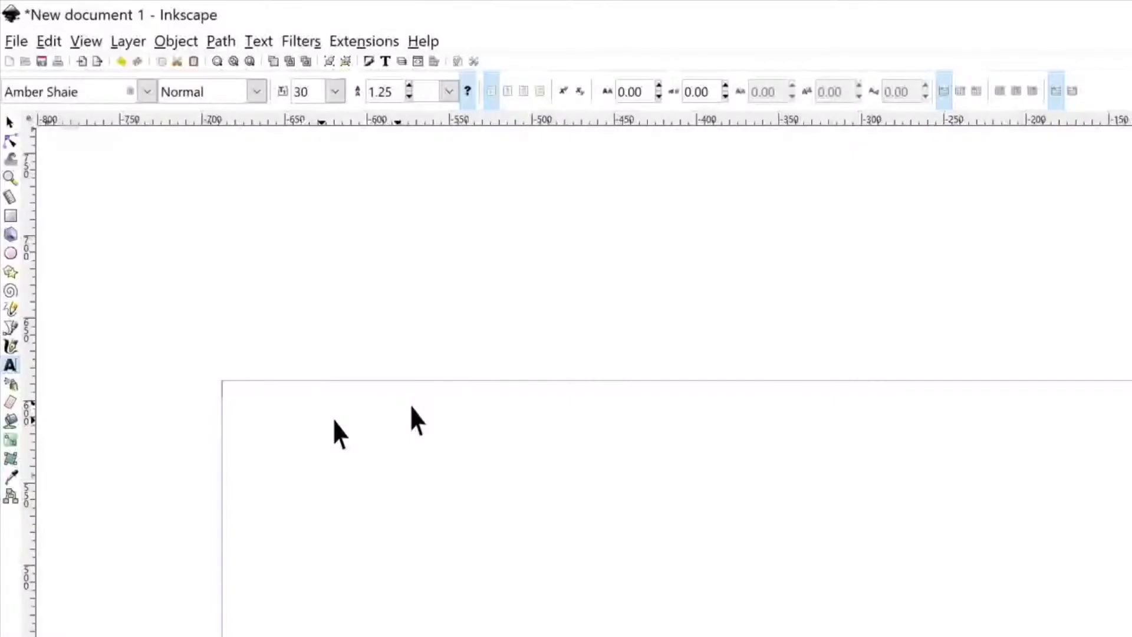
pyautogui.write('The ')
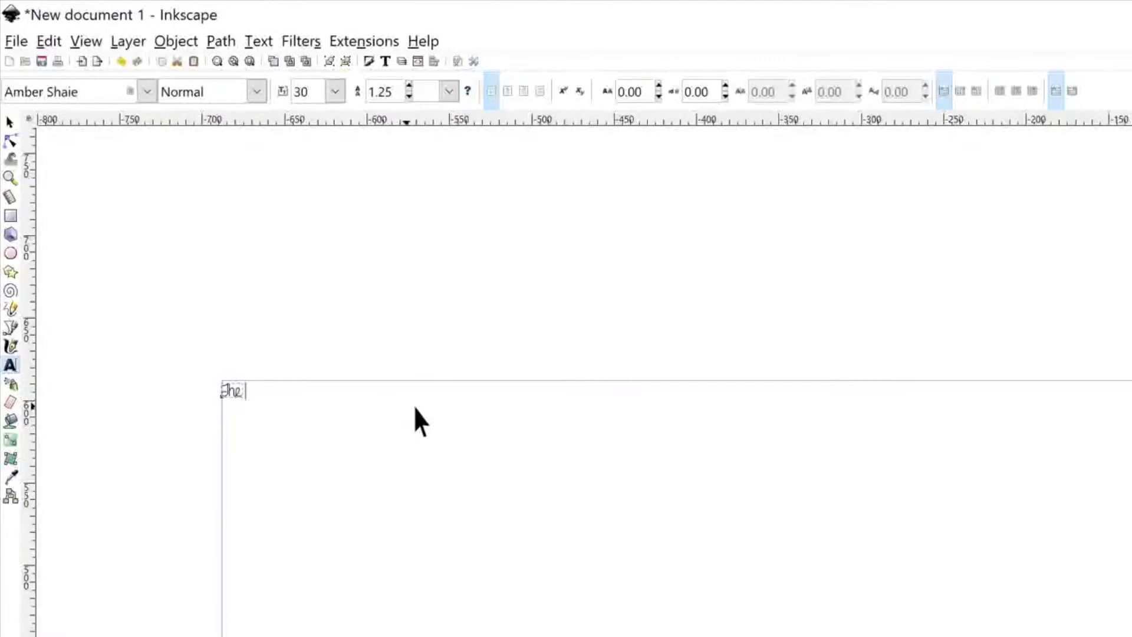
pyautogui.write('Micha')
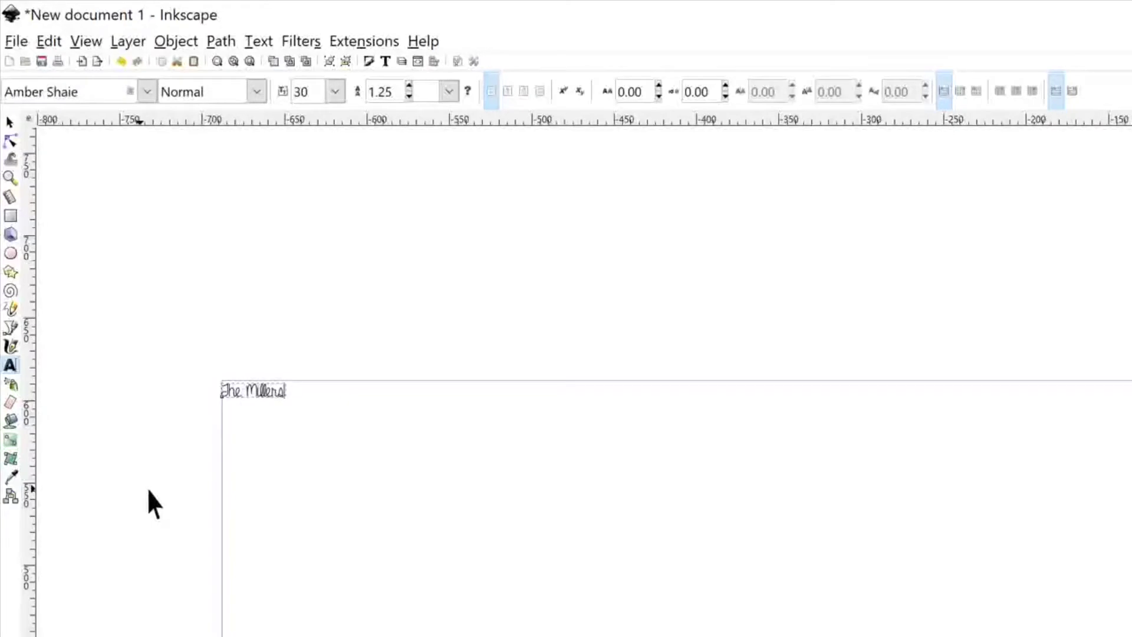
pyautogui.hscroll(-1, 157, 487)
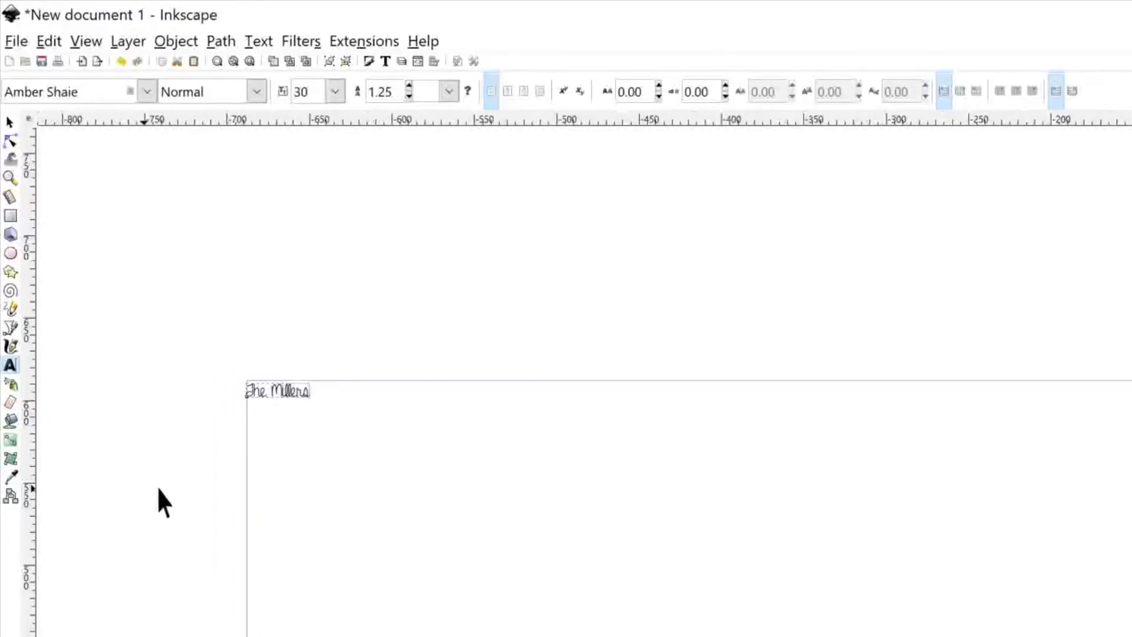
pyautogui.keyDown('ctrl'); pyautogui.scroll(1, 157, 487); pyautogui.keyUp('ctrl')
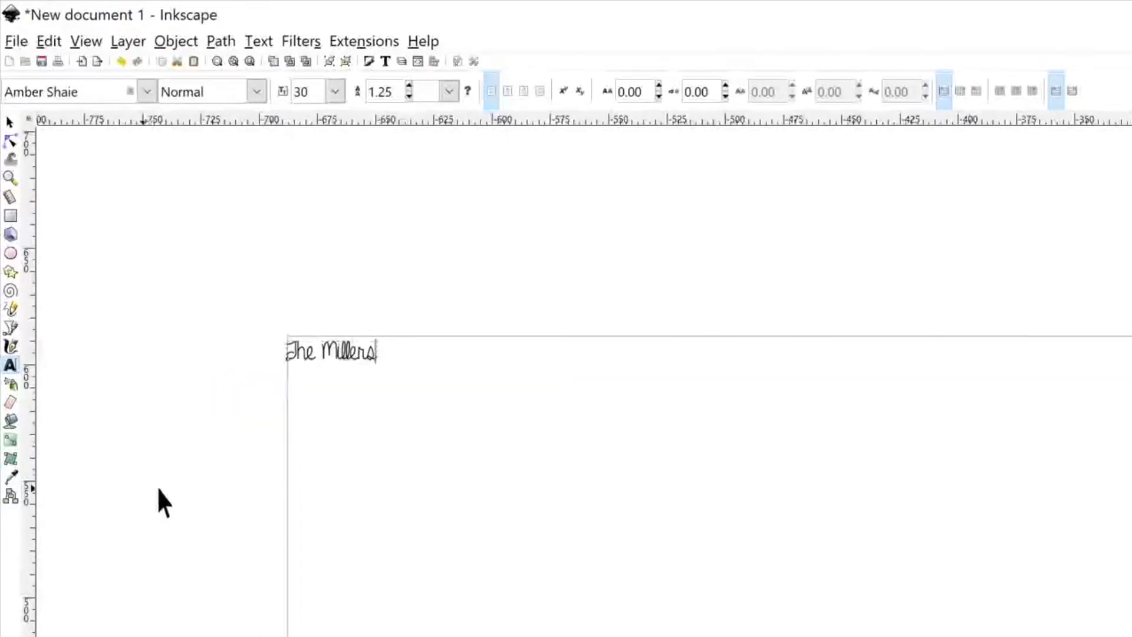
pyautogui.keyDown('ctrl'); pyautogui.scroll(2, 157, 487); pyautogui.keyUp('ctrl')
pyautogui.scroll(5, 323, 443)
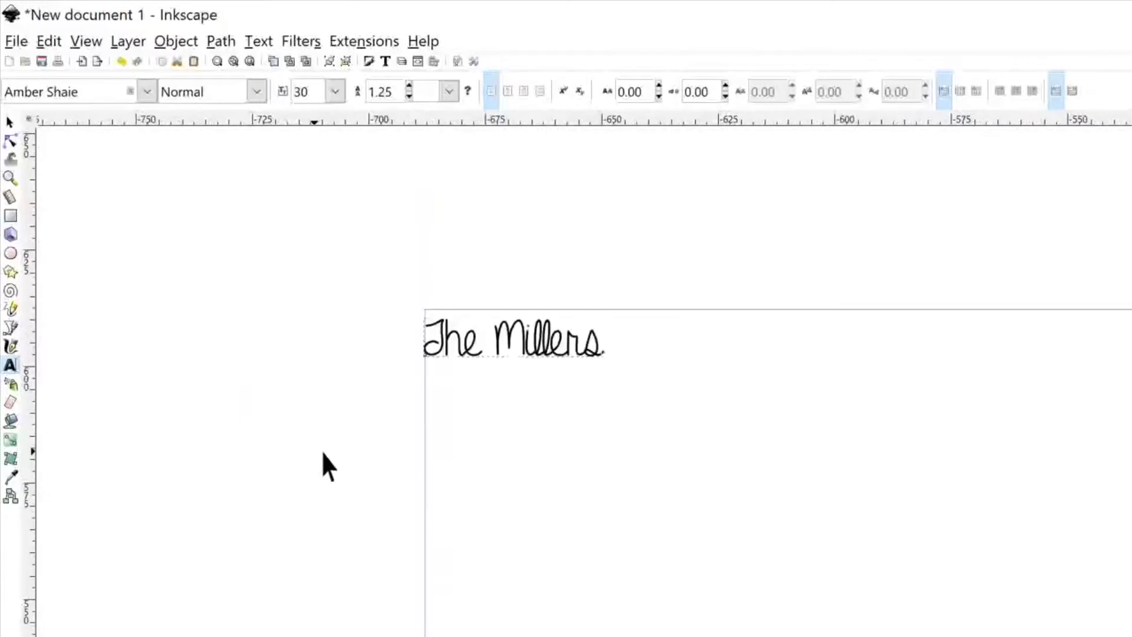
pyautogui.keyDown('ctrl'); pyautogui.scroll(2, 323, 453); pyautogui.keyUp('ctrl')
pyautogui.scroll(12, 767, 587)
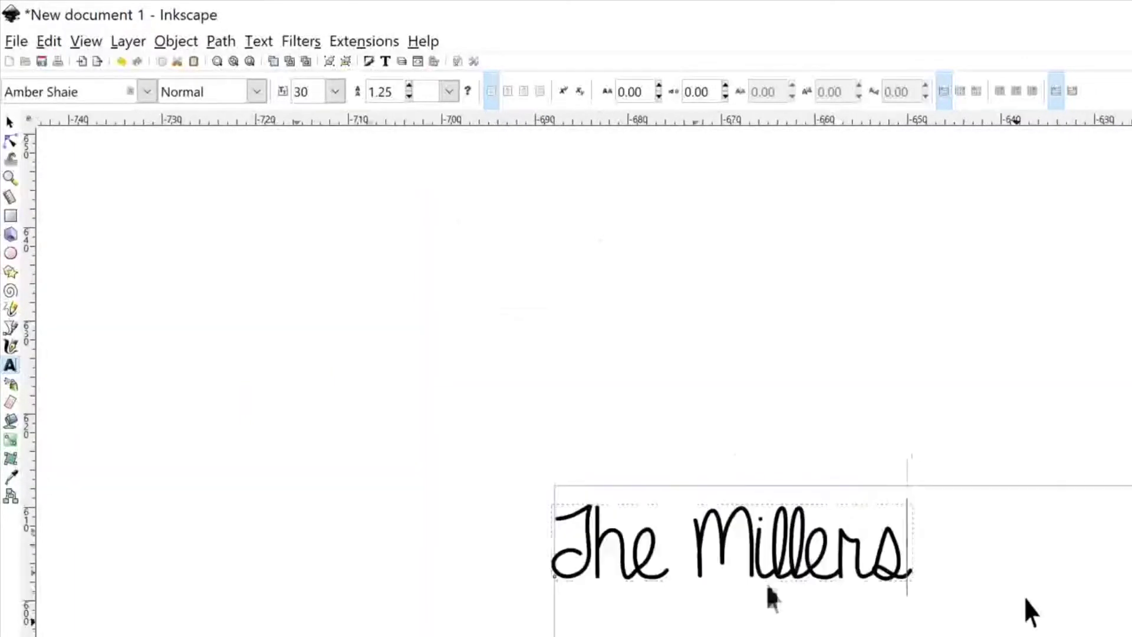
# Step: Change the font of the entire text to a flowing calligraphic script with thick and thin strokes
pyautogui.click(152, 94)
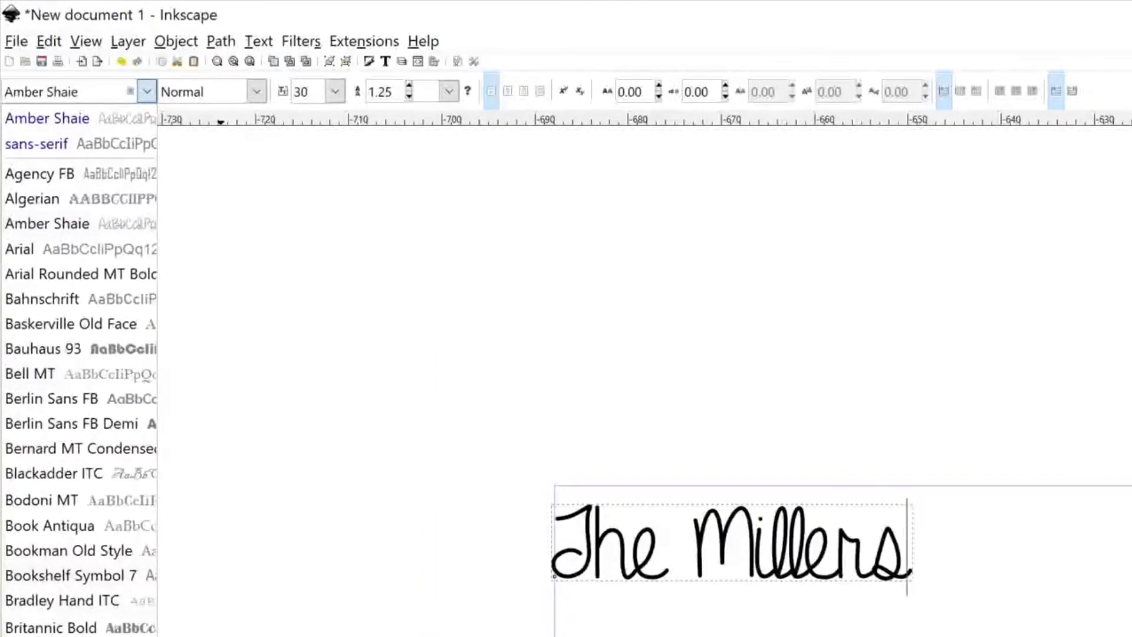
pyautogui.click(724, 602)
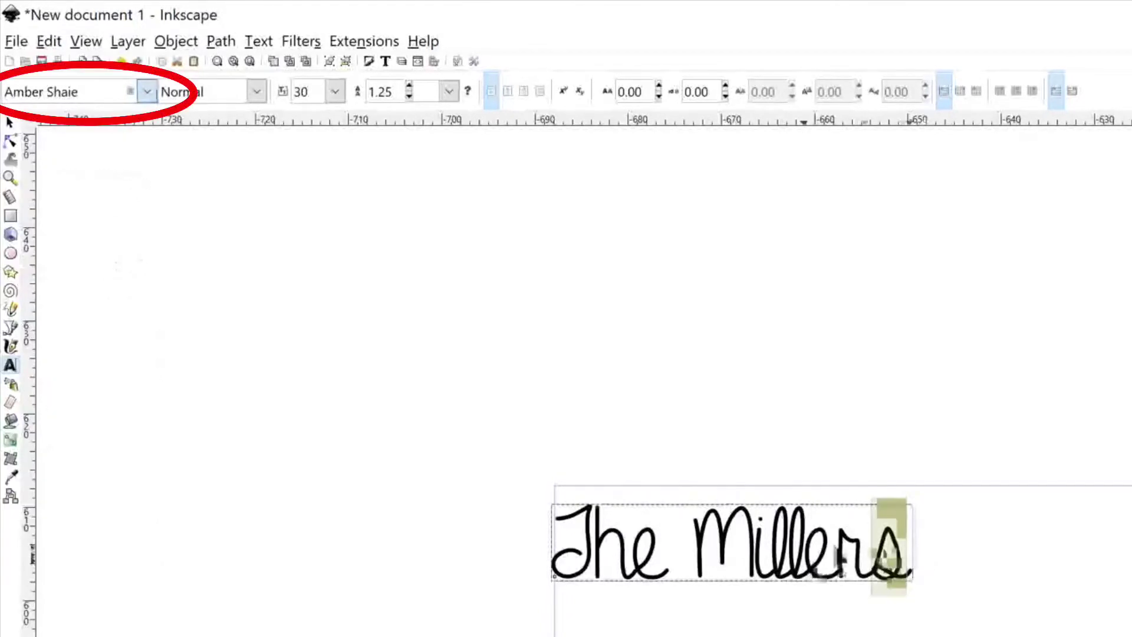
pyautogui.moveTo(837, 557); pyautogui.dragTo(577, 544)
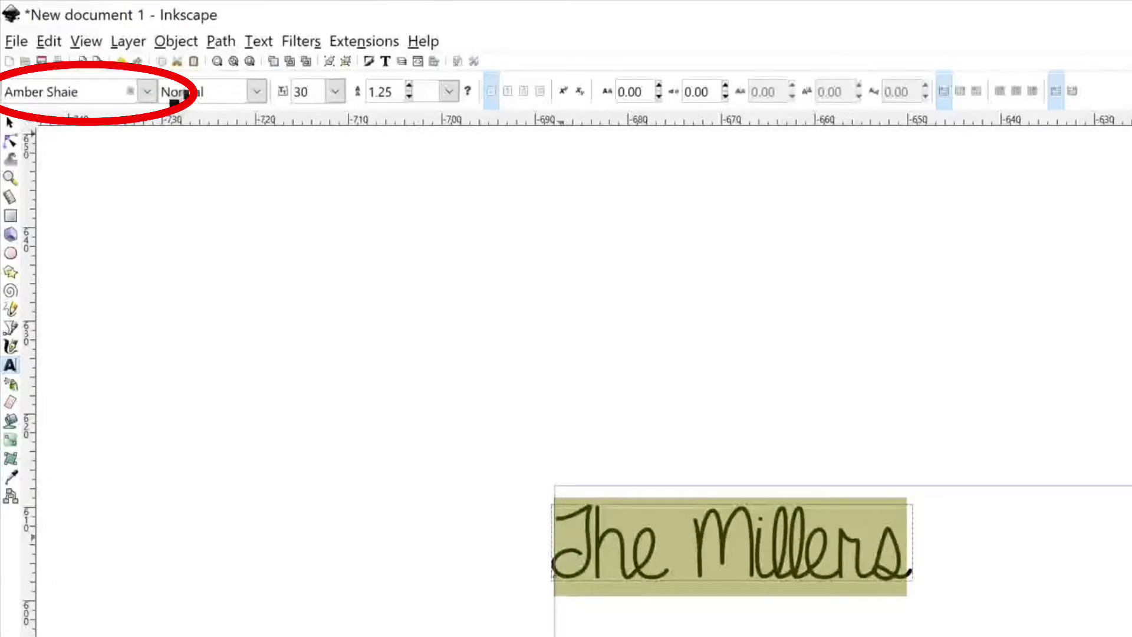
pyautogui.click(147, 91)
pyautogui.scroll(-4, 63, 552)
pyautogui.scroll(-4, 63, 552)
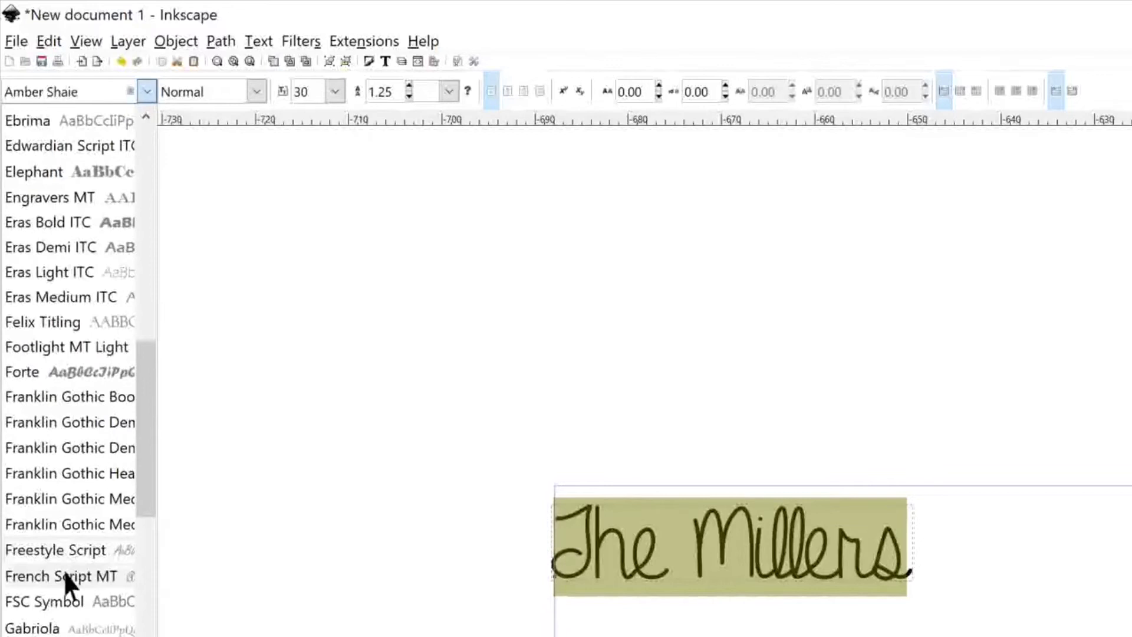
pyautogui.scroll(-1, 62, 571)
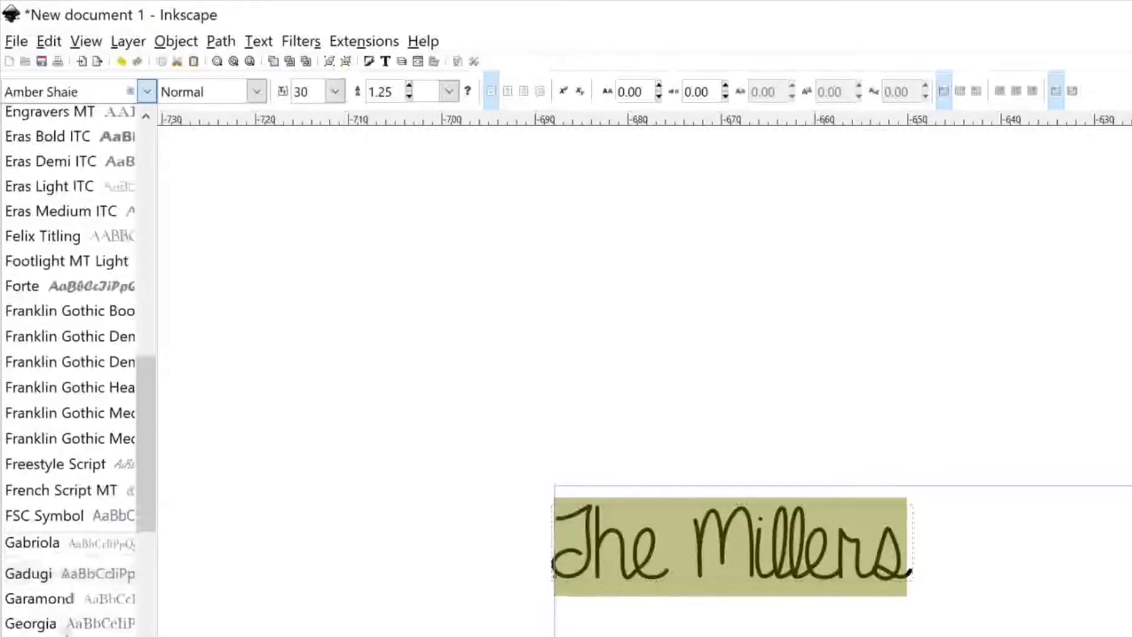
pyautogui.scroll(-1, 66, 633)
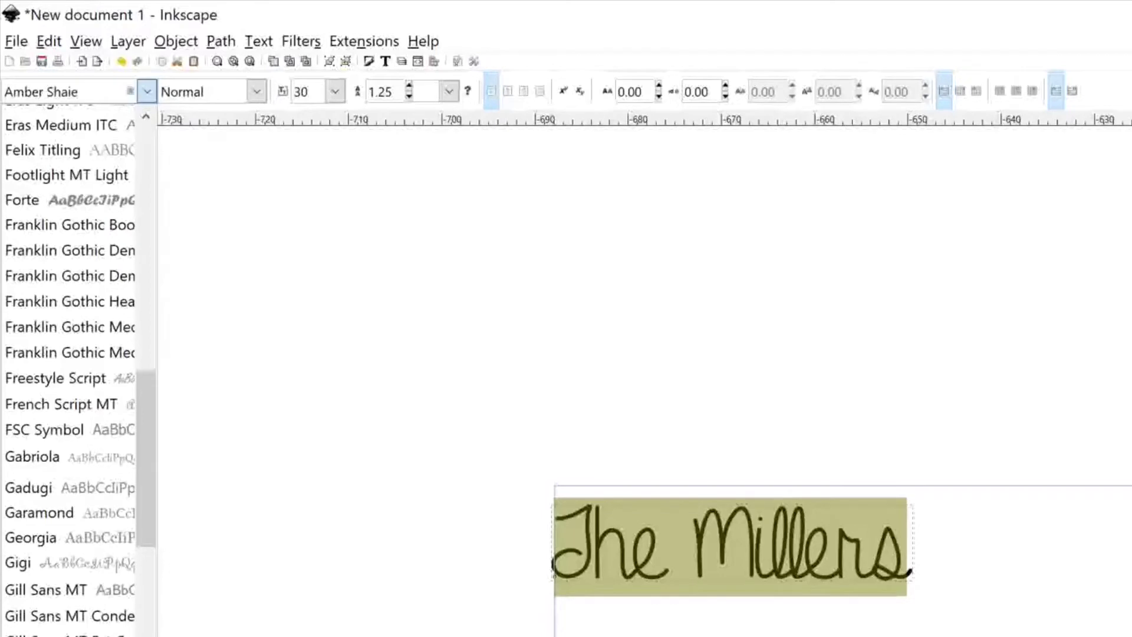
pyautogui.click(67, 633)
pyautogui.click(418, 632)
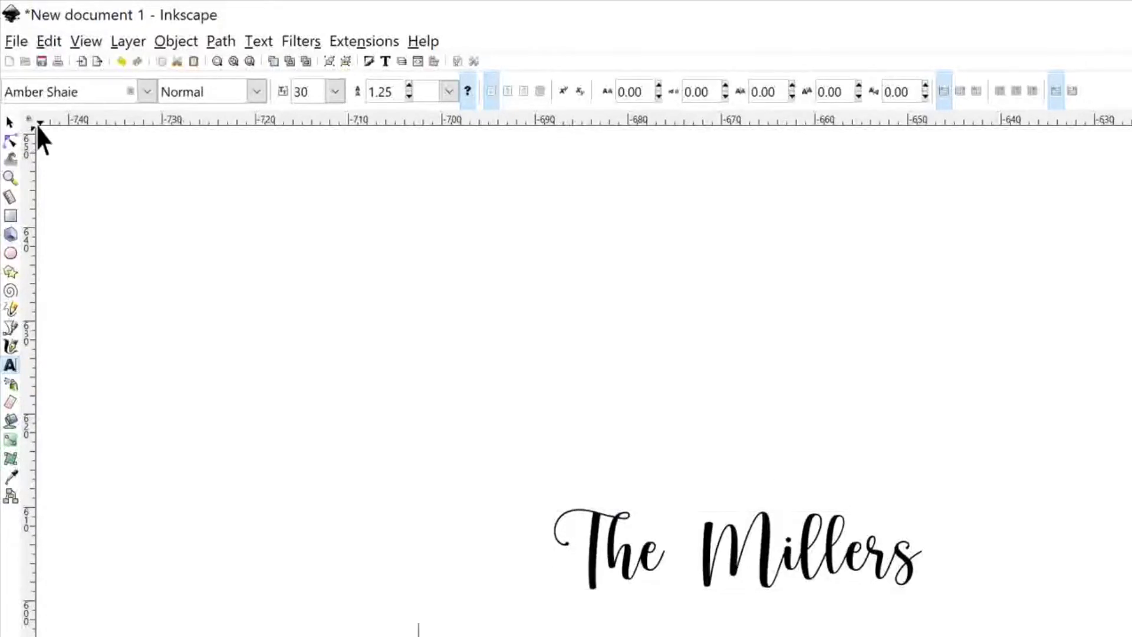
# Step: Select the finished text object and apply a path Union to merge its overlapping letters
pyautogui.click(9, 122)
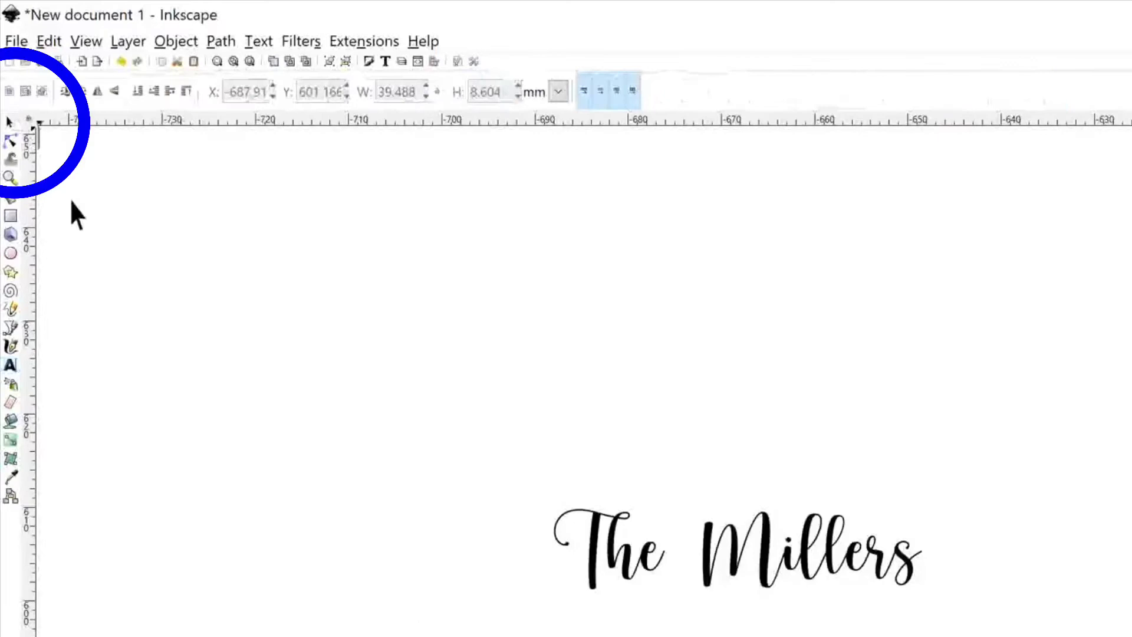
pyautogui.click(695, 545)
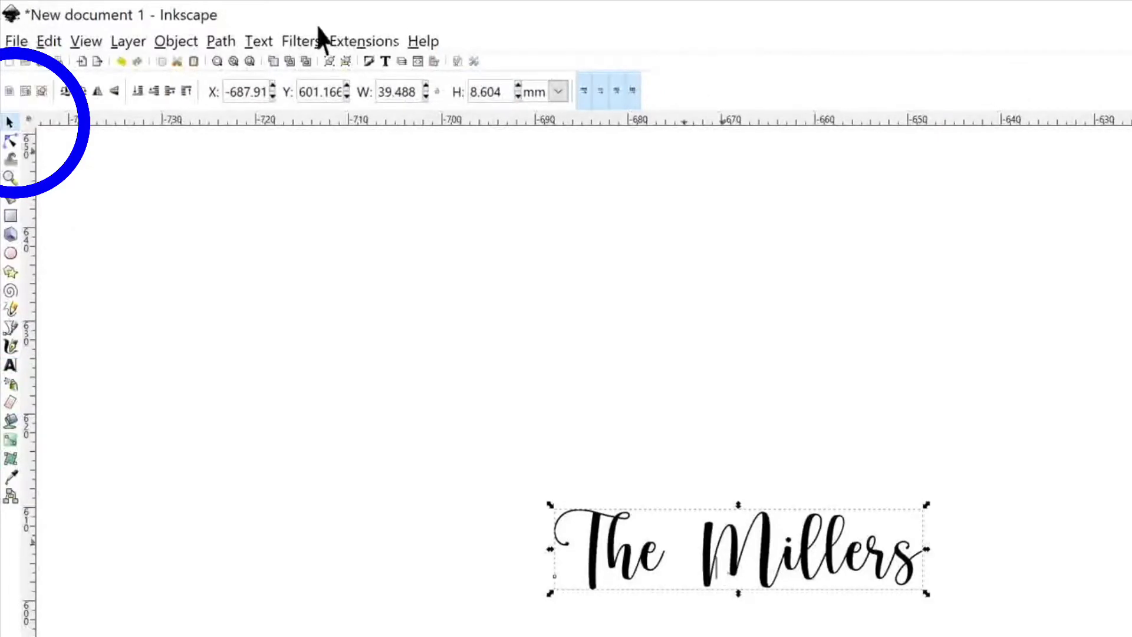
pyautogui.click(221, 41)
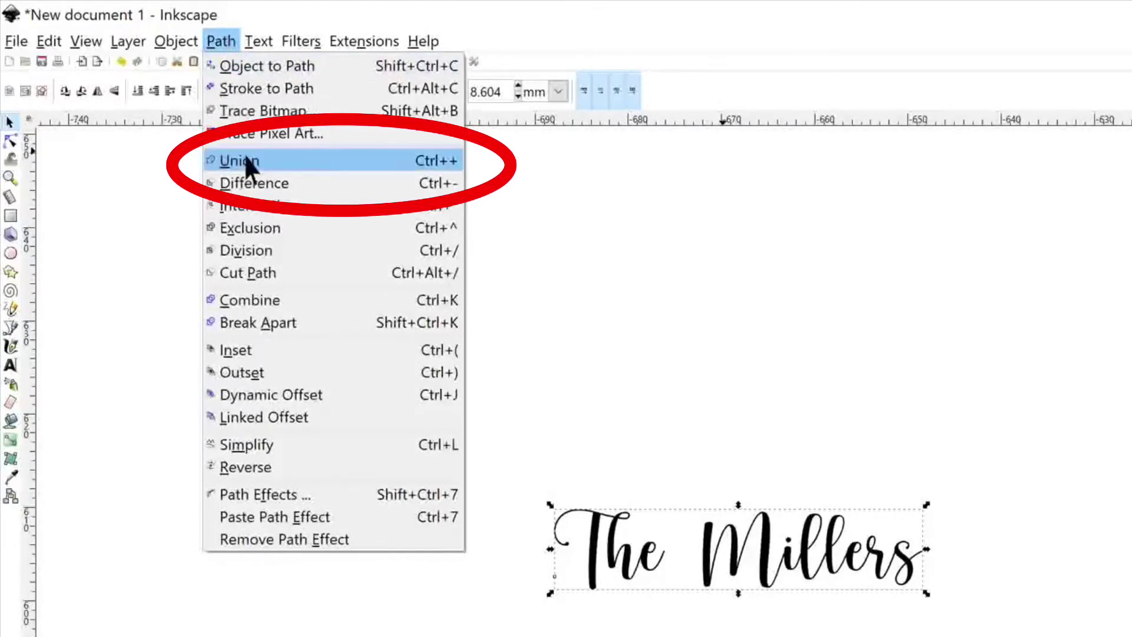
pyautogui.click(288, 160)
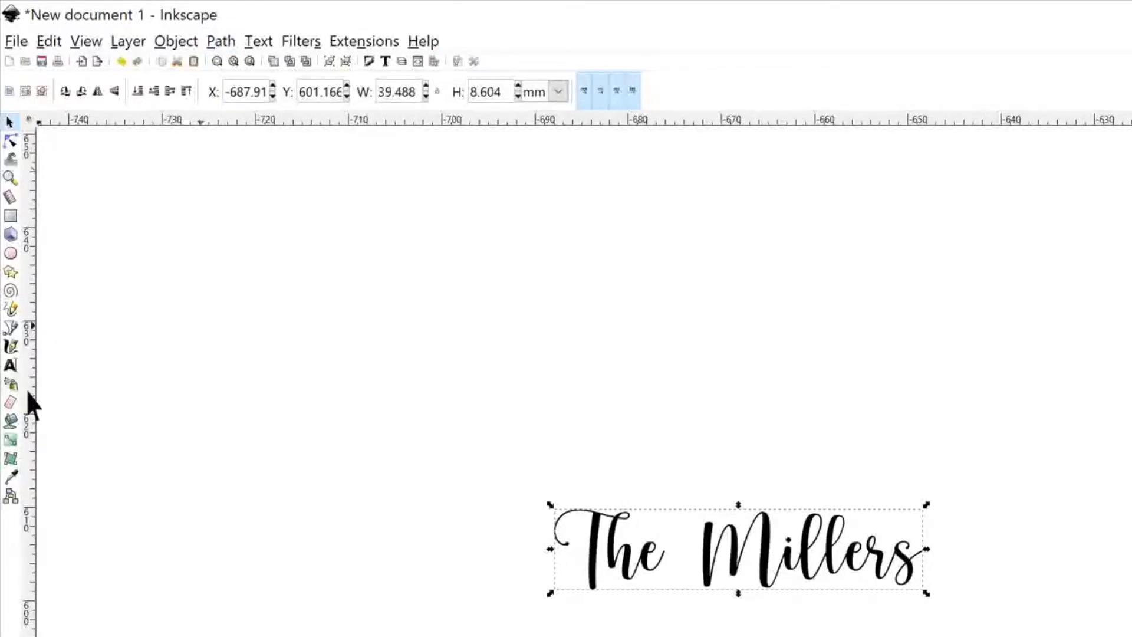
# Step: Fill the joined "Th" using the Paint Bucket with a grow amount of 0.70 mm, and colour the fill black
pyautogui.click(12, 420)
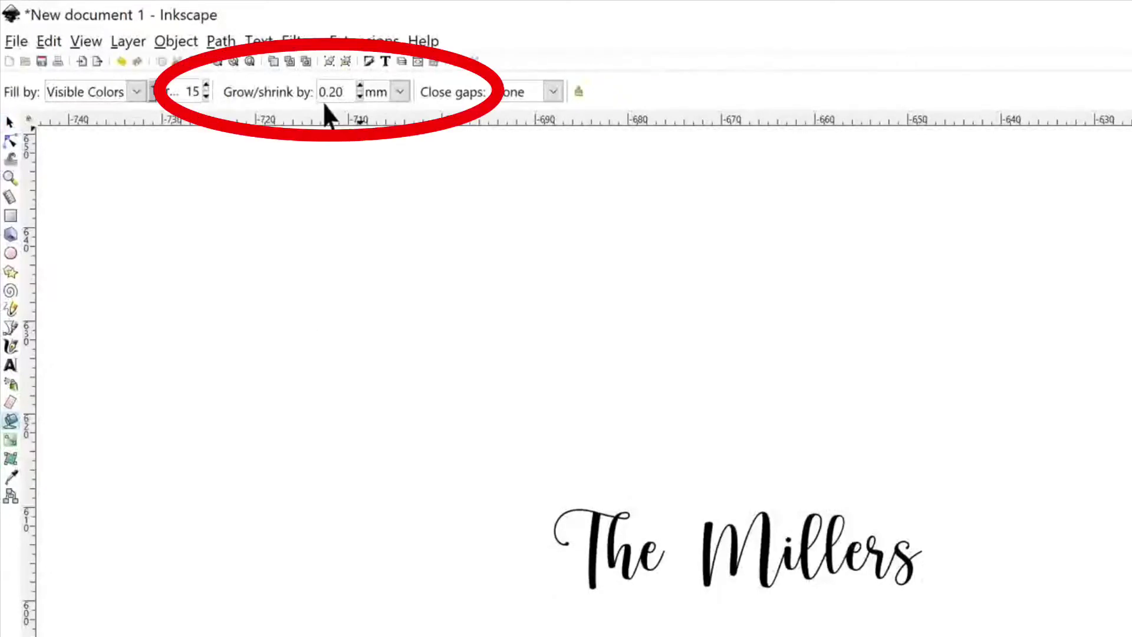
pyautogui.click(360, 85)
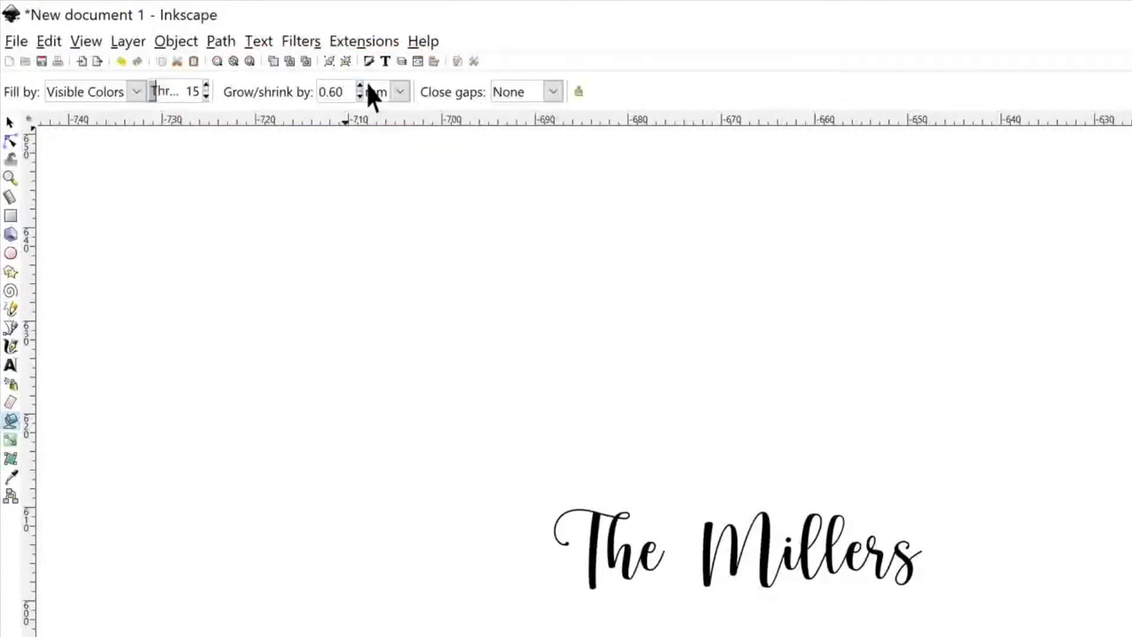
pyautogui.click(360, 87)
pyautogui.click(607, 545)
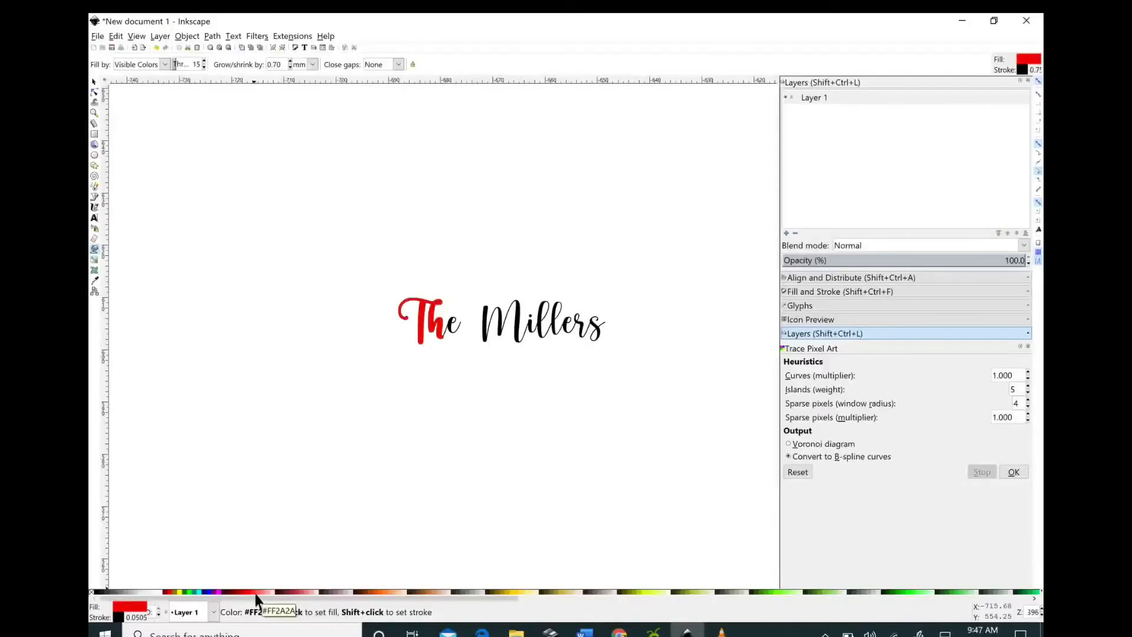
pyautogui.click(154, 592)
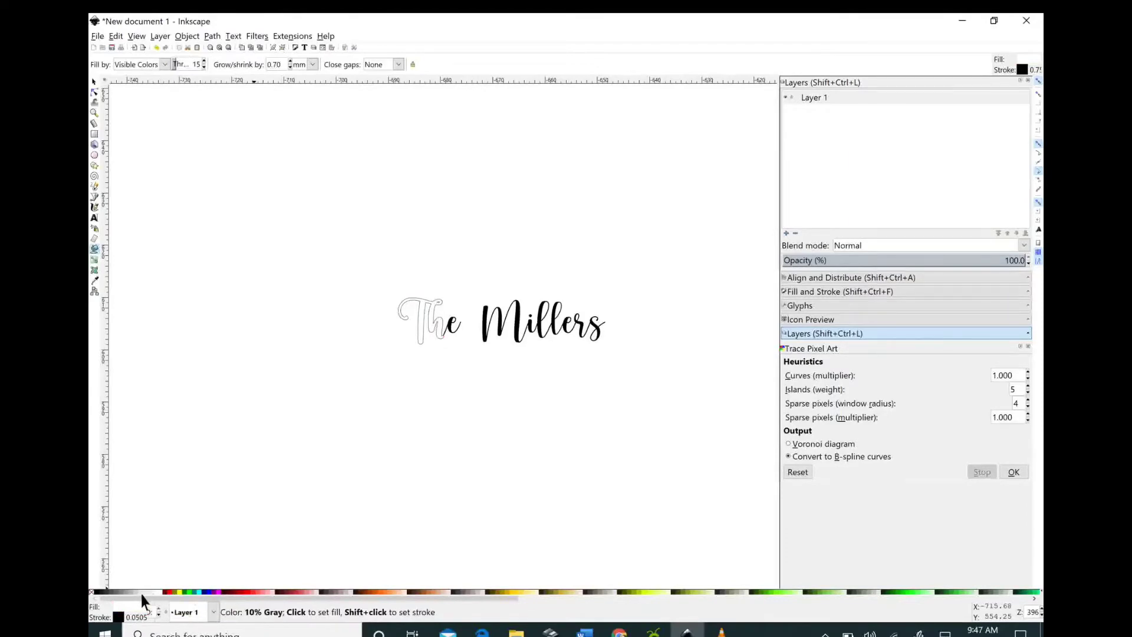
pyautogui.click(103, 594)
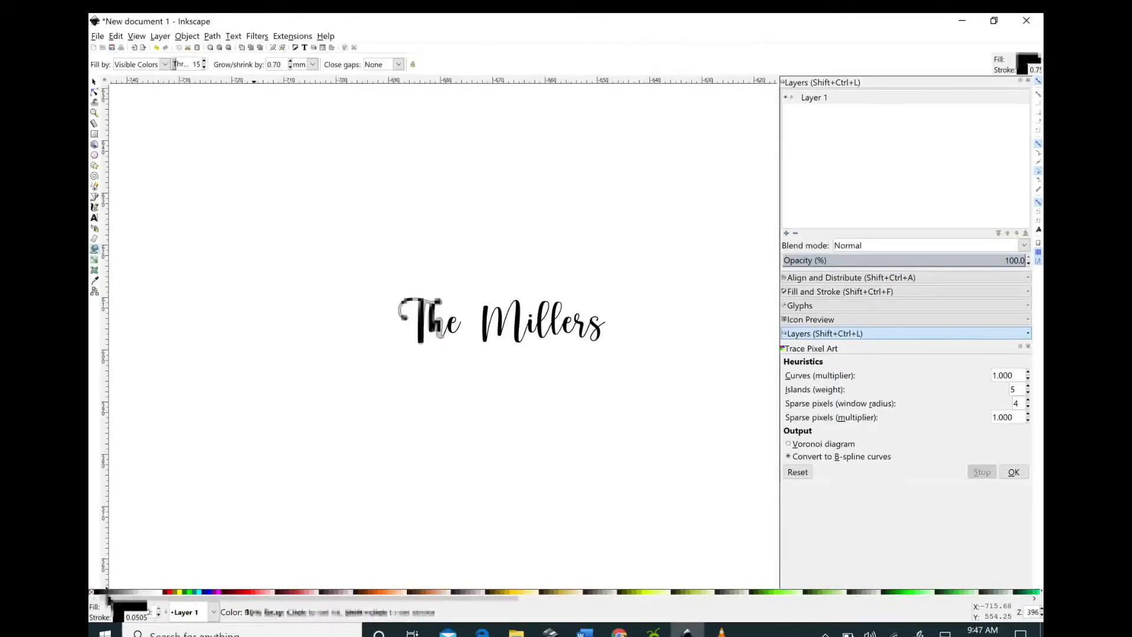
# Step: Thicken the "e" of the first word with a Paint Bucket fill at the same grow amount
pyautogui.click(453, 329)
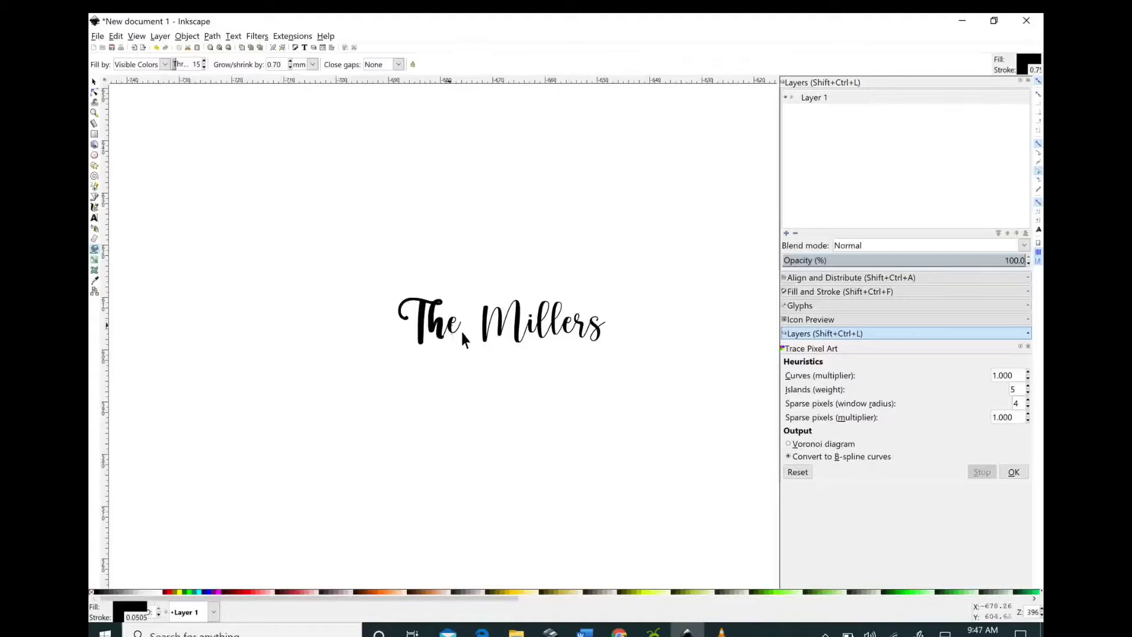
pyautogui.keyDown('ctrl'); pyautogui.scroll(1, 515, 408); pyautogui.keyUp('ctrl')
pyautogui.keyDown('ctrl'); pyautogui.scroll(1, 501, 394); pyautogui.keyUp('ctrl')
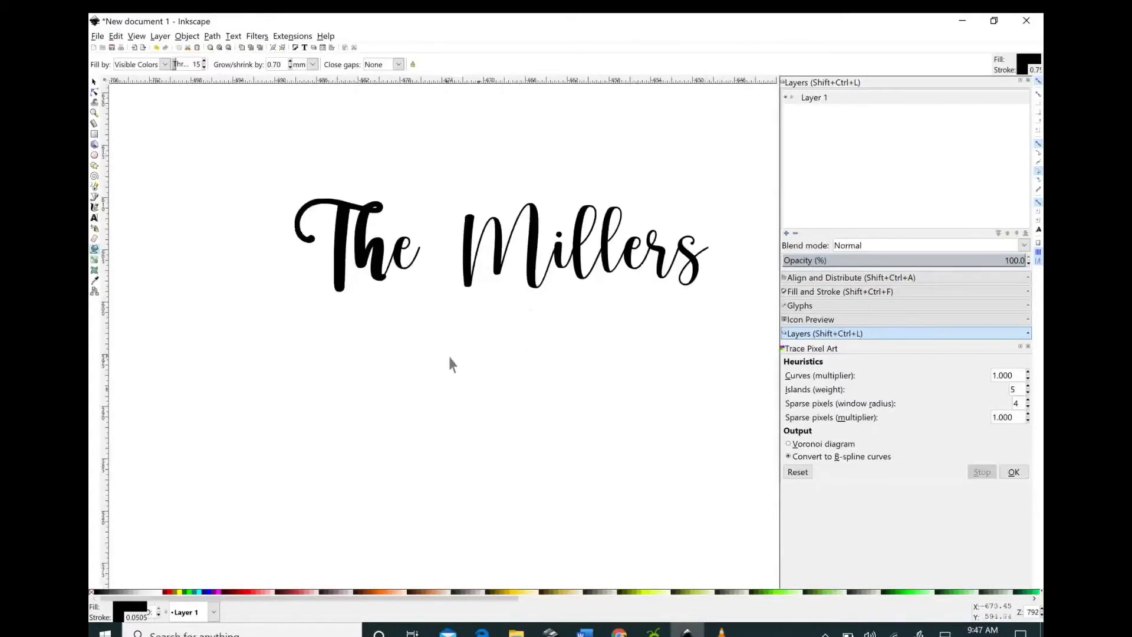
pyautogui.click(411, 255)
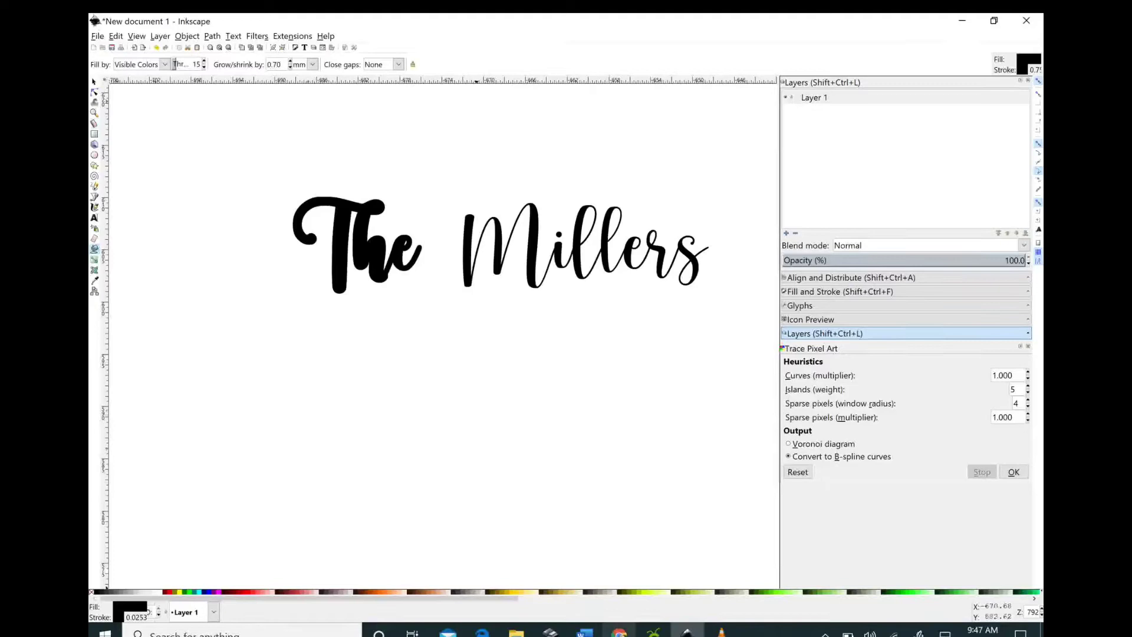
# Step: Undo the Paint Bucket fills and their colour changes on the first word
pyautogui.click(116, 35)
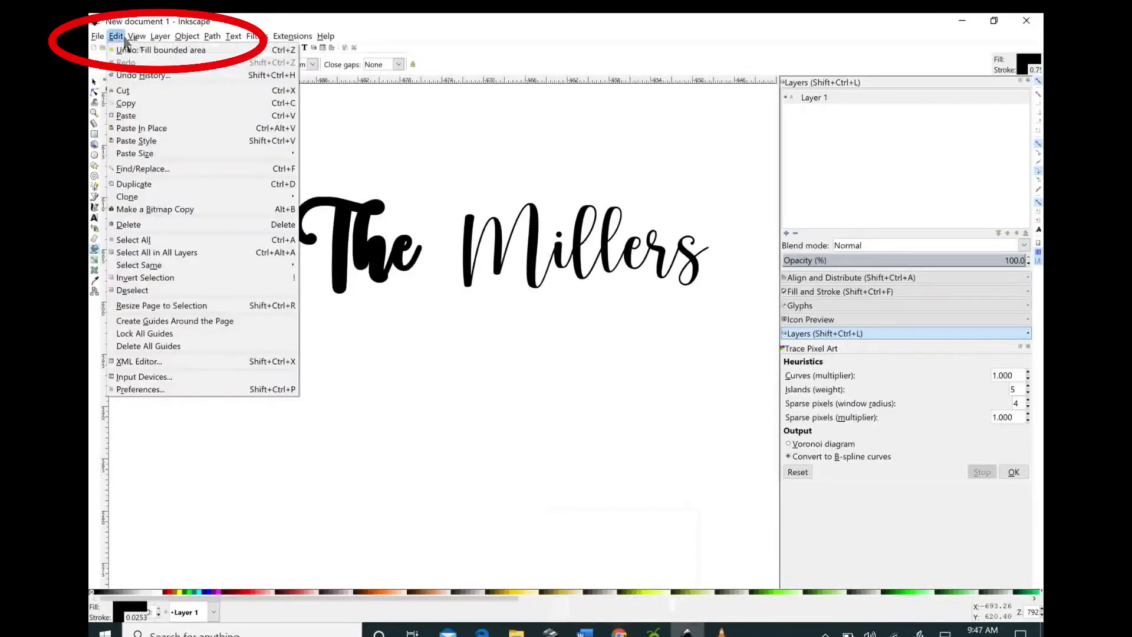
pyautogui.click(136, 51)
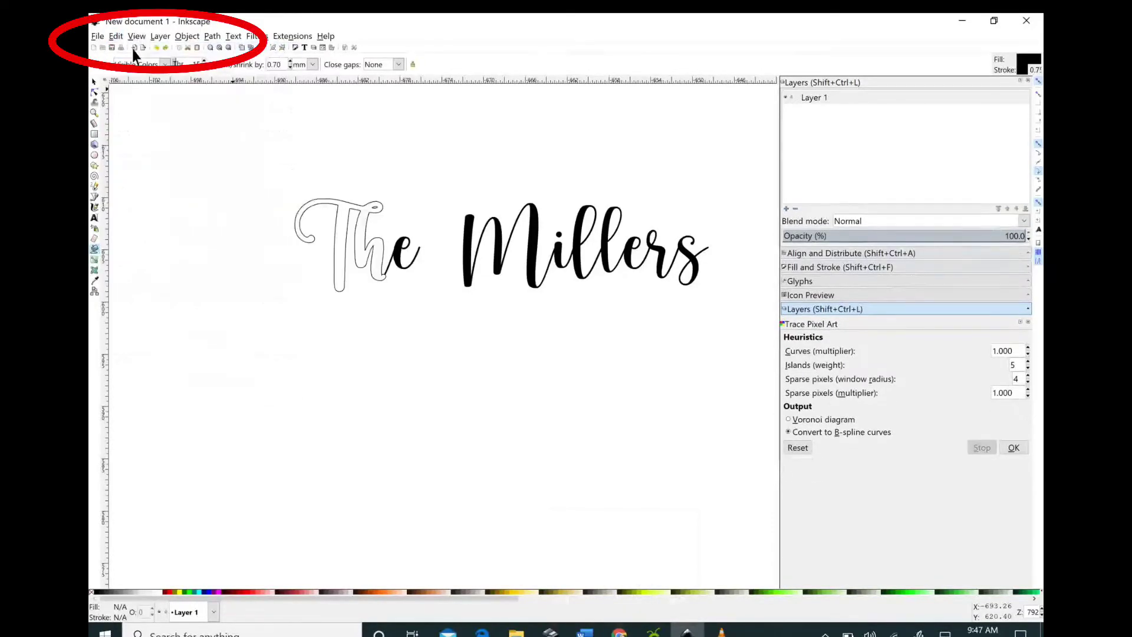
pyautogui.click(120, 36)
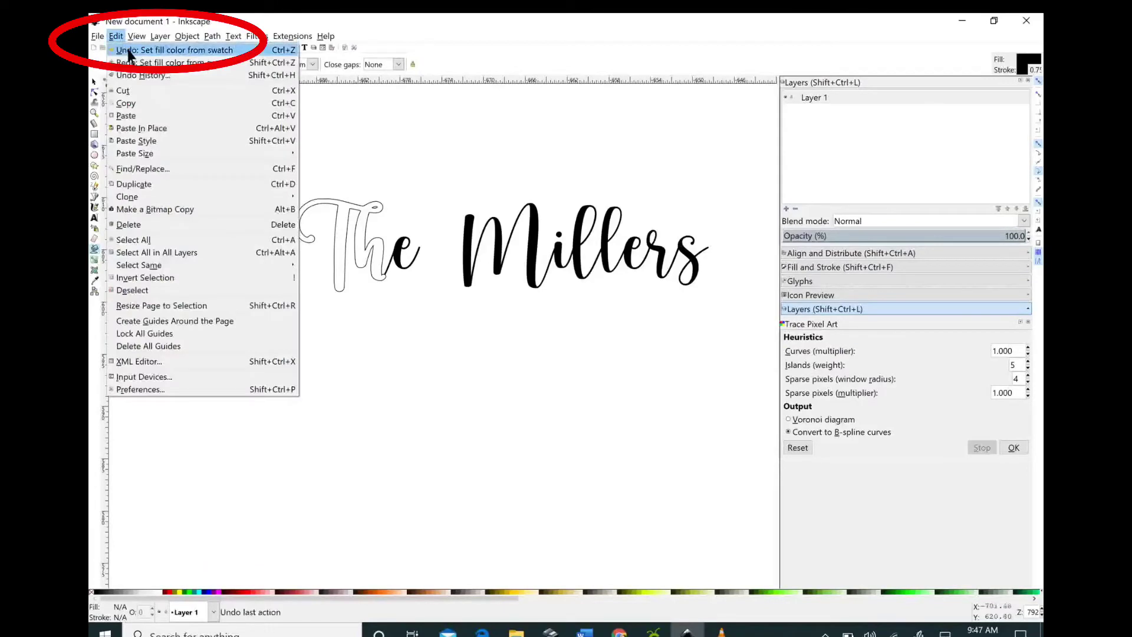
pyautogui.click(128, 51)
pyautogui.click(119, 33)
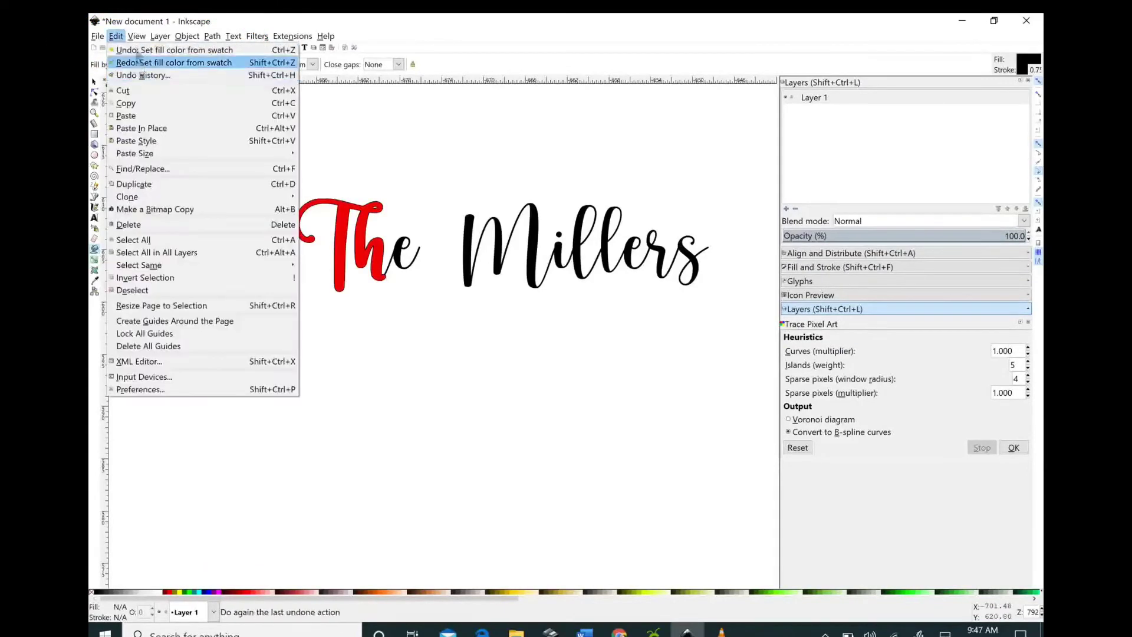
pyautogui.click(136, 50)
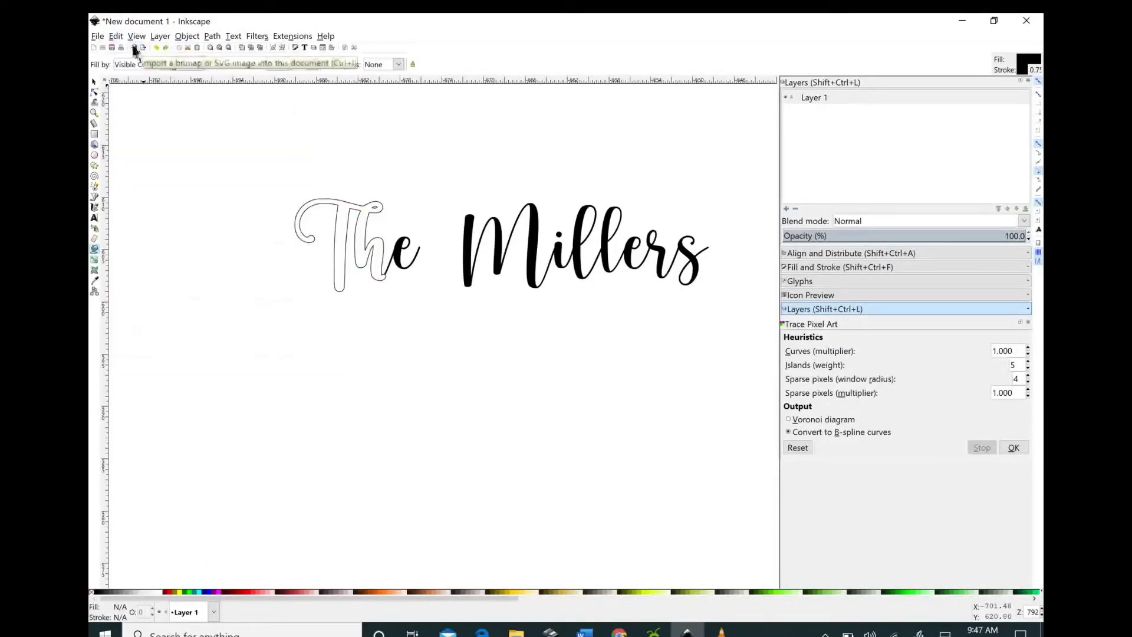
pyautogui.hotkey('ctrl', 'z')
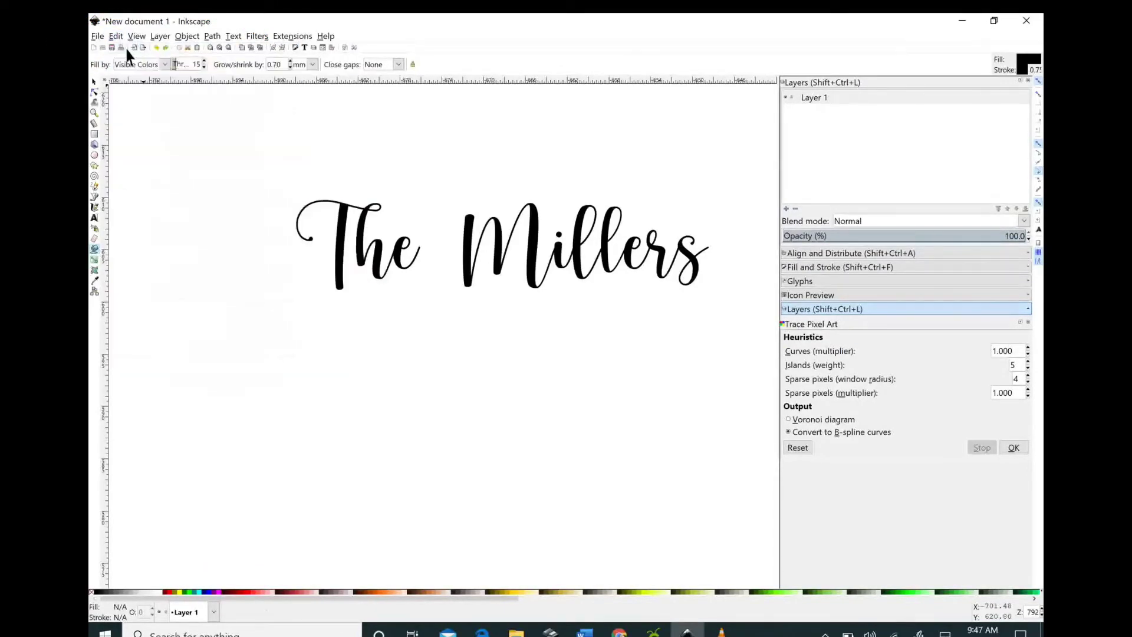
# Step: Set the Paint Bucket's grow amount to 0.30 mm and fill the letters of the first word
pyautogui.click(292, 67)
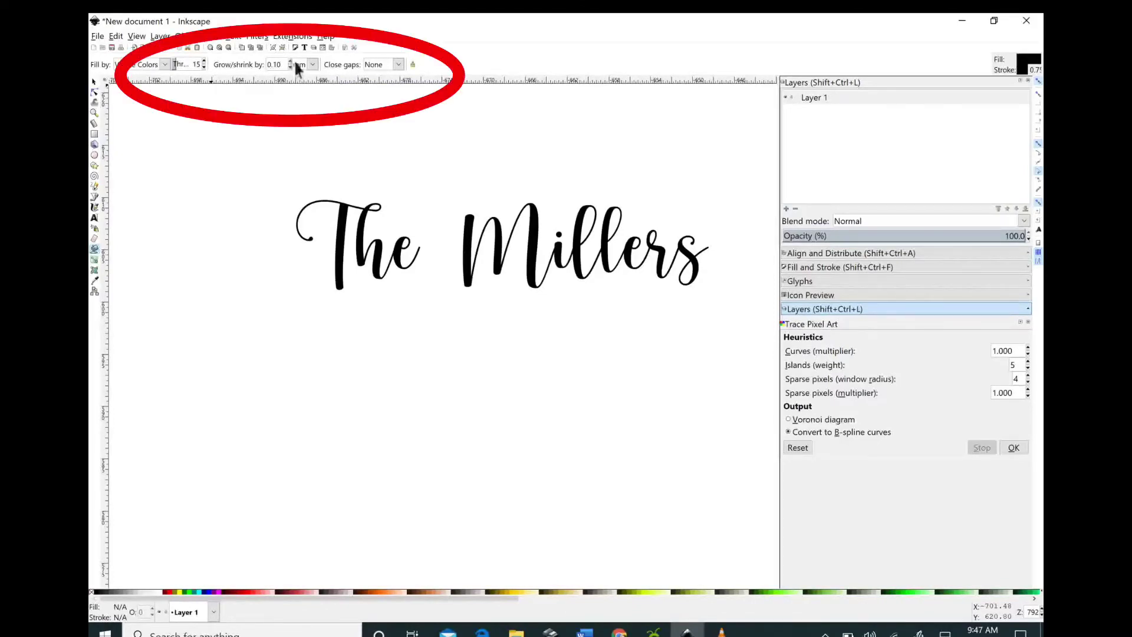
pyautogui.click(293, 61)
pyautogui.click(292, 62)
pyautogui.click(347, 240)
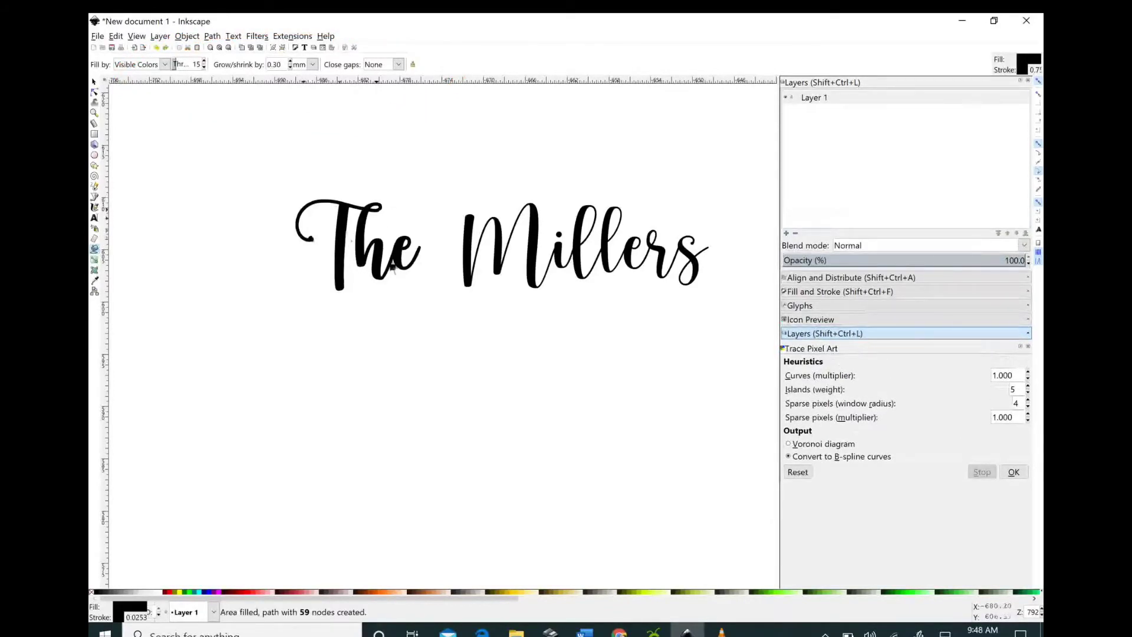
# Step: Thicken the letters of the second word with Paint Bucket fills
pyautogui.click(477, 247)
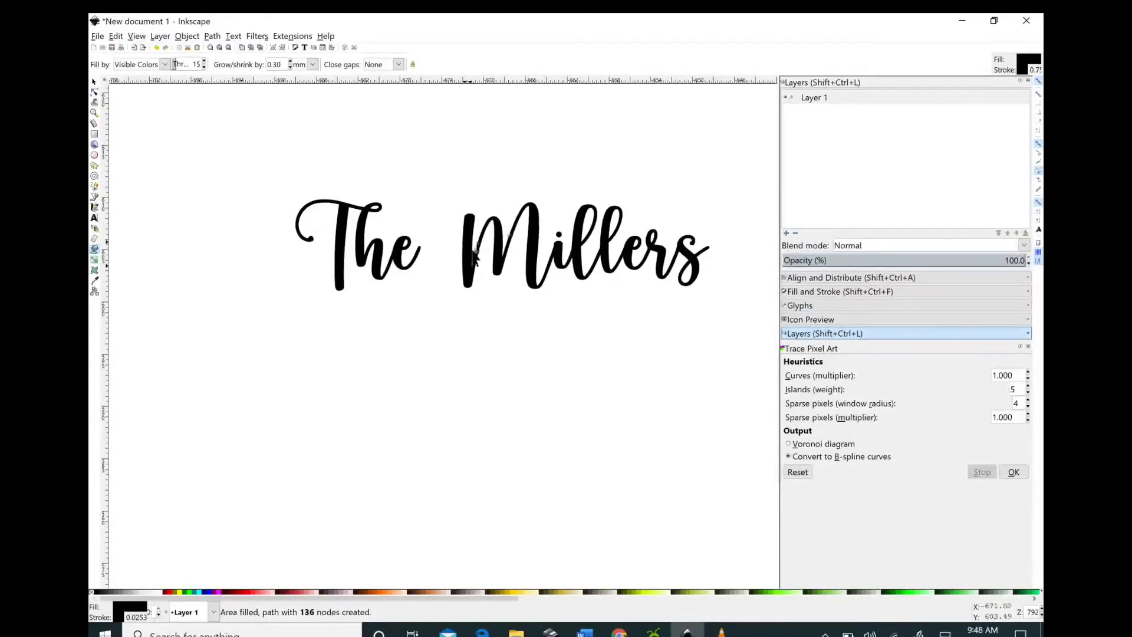
pyautogui.click(566, 243)
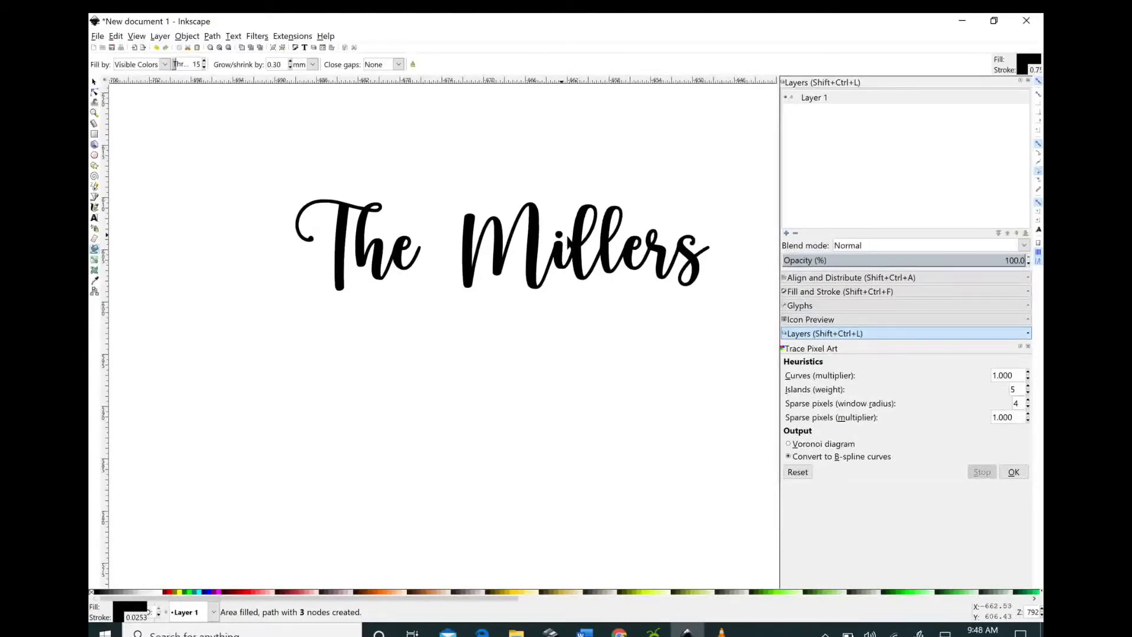
pyautogui.click(567, 260)
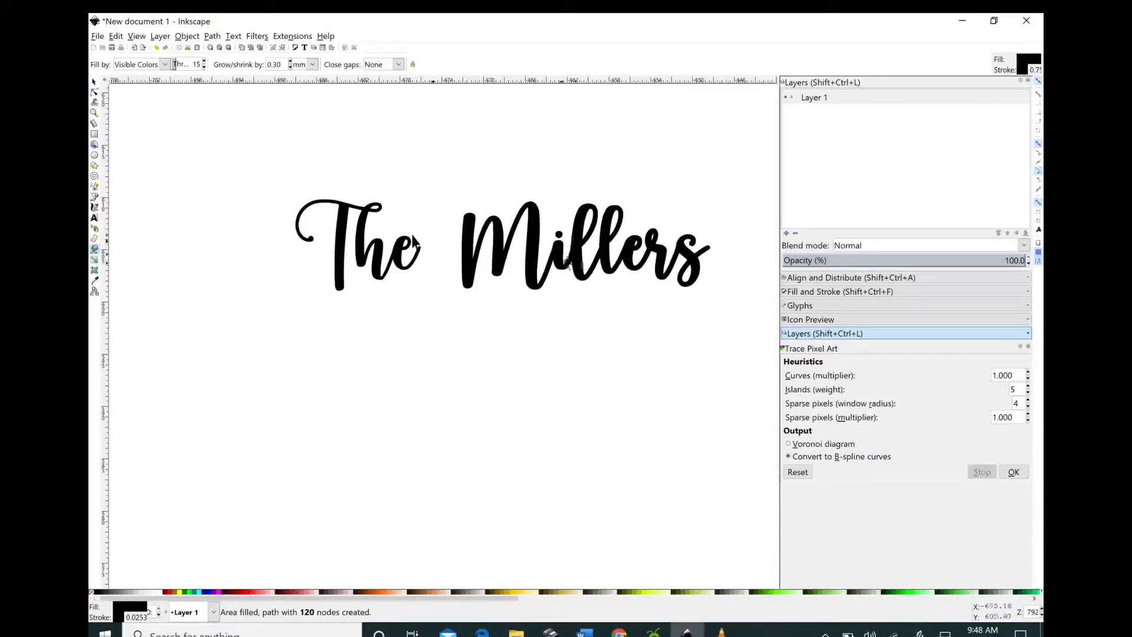
# Step: Add a flowed text frame below the script lettering containing the initials "DMW"
pyautogui.click(353, 251)
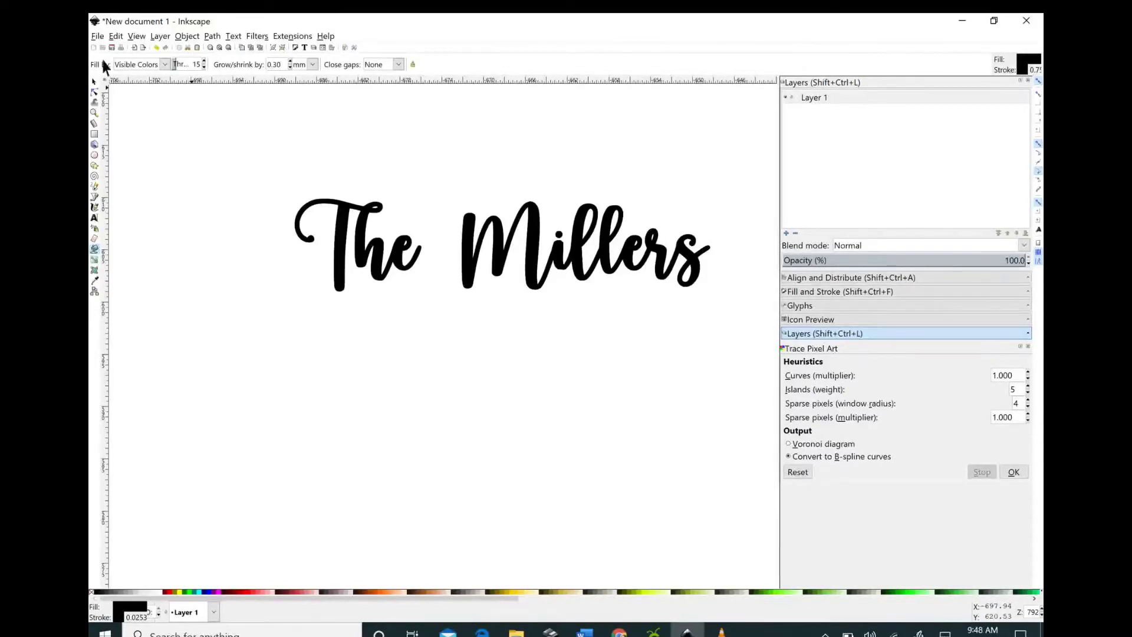
pyautogui.click(94, 218)
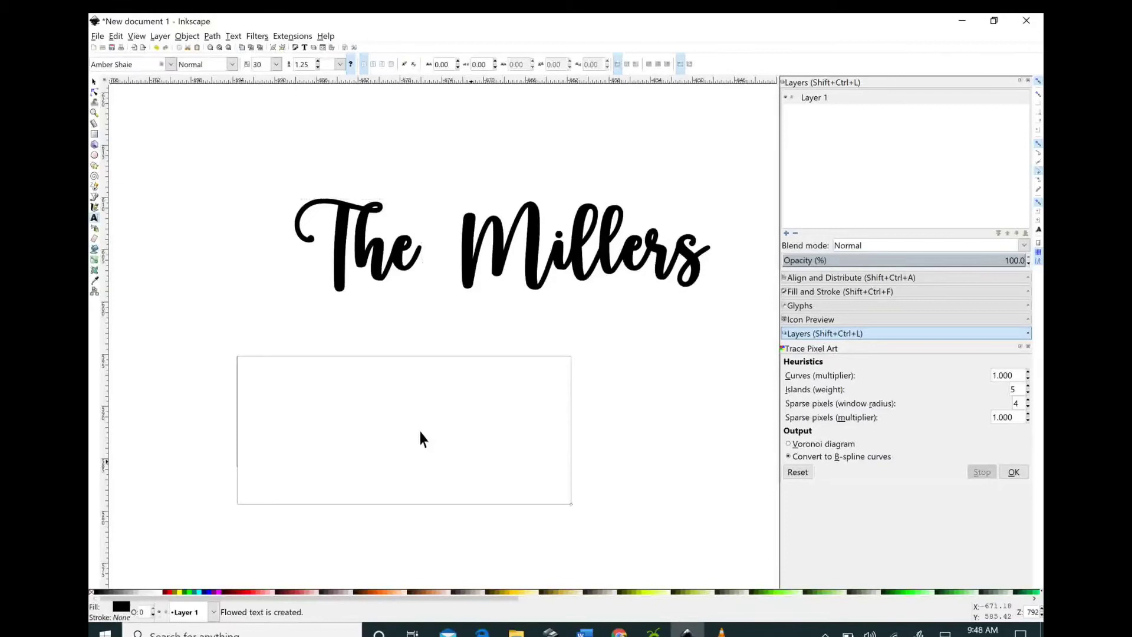
pyautogui.write('DMW')
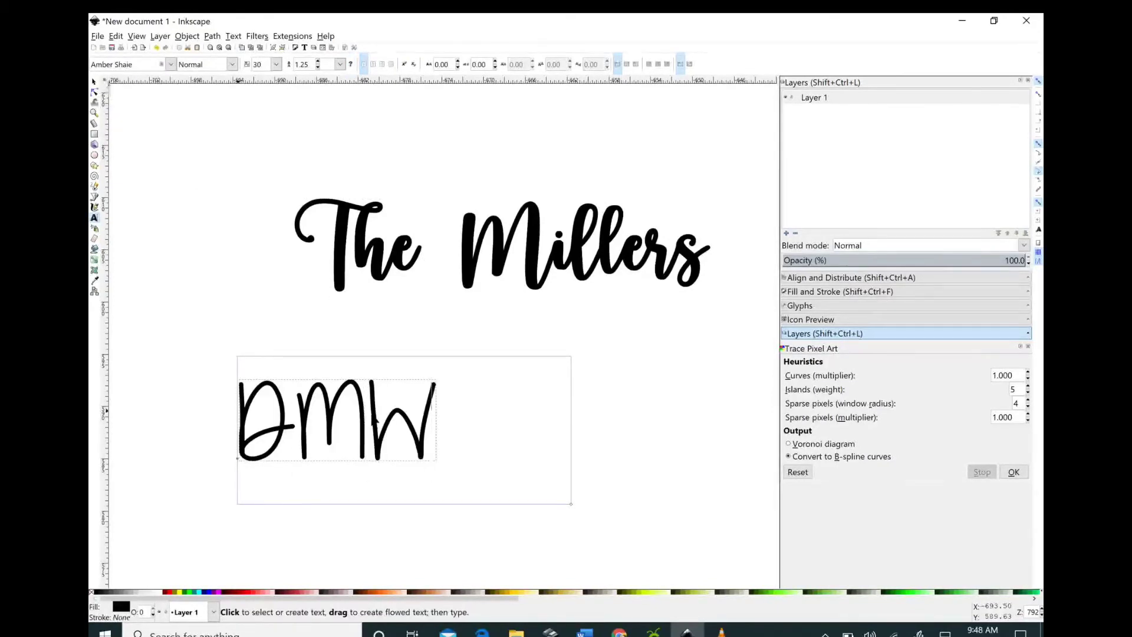
# Step: Change the font of the "DMW" text to Monogram kk sc
pyautogui.moveTo(436, 436); pyautogui.dragTo(237, 437)
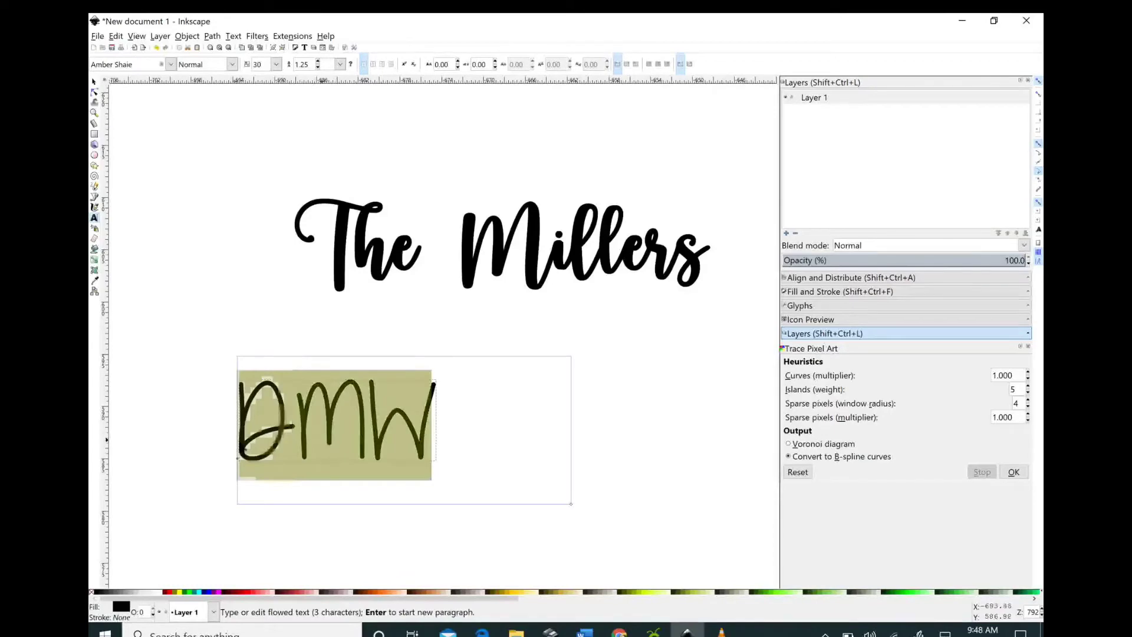
pyautogui.click(171, 64)
pyautogui.scroll(-15, 157, 356)
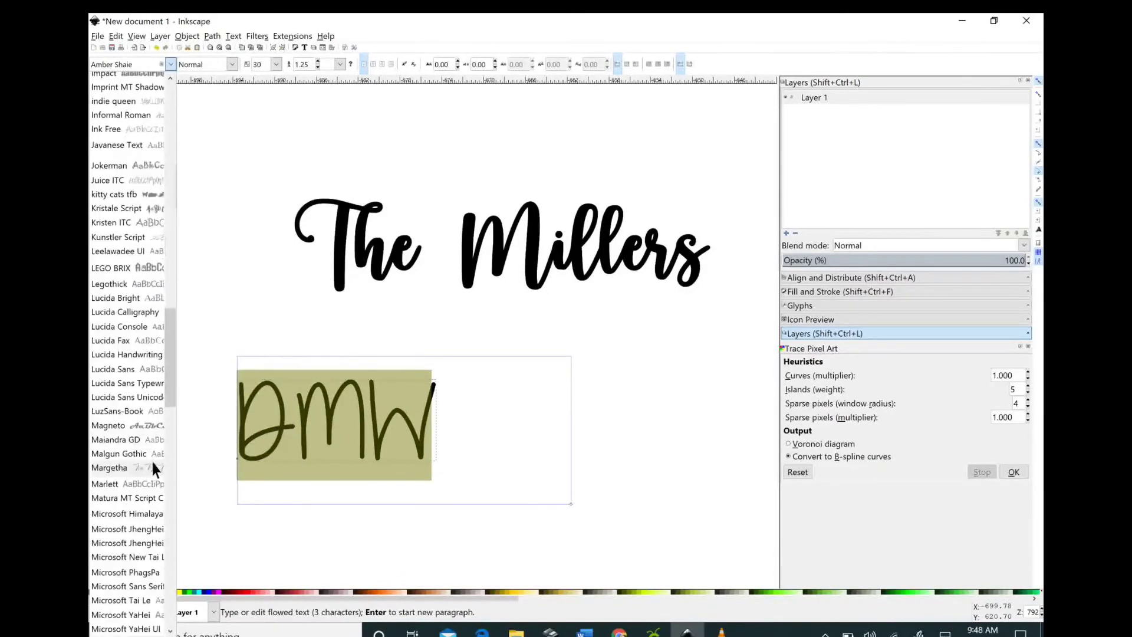
pyautogui.scroll(-3, 136, 490)
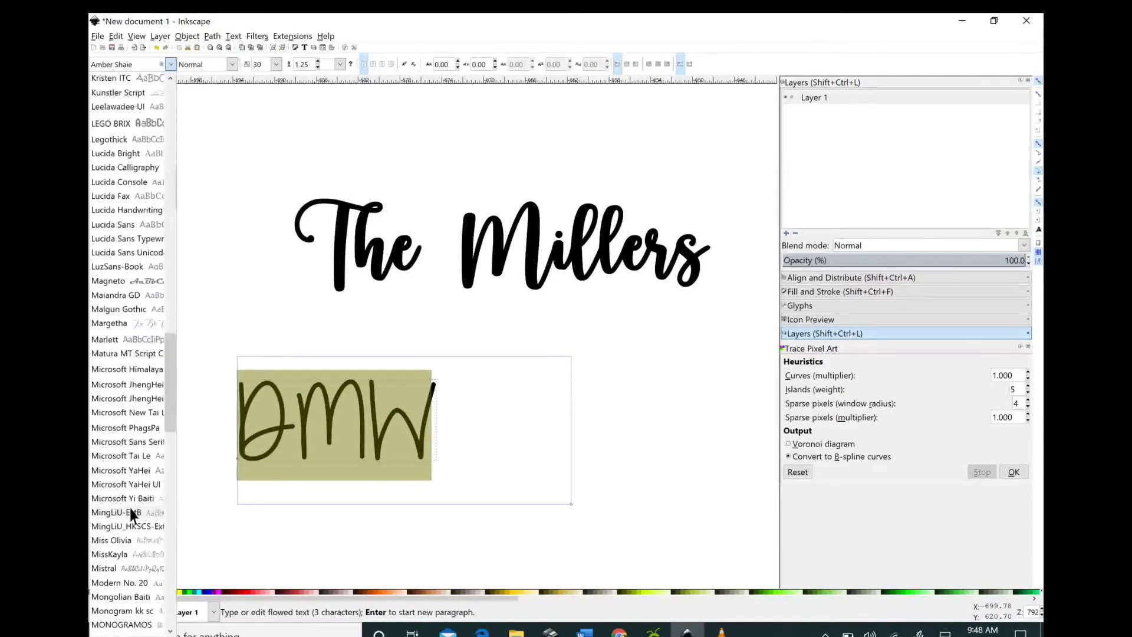
pyautogui.click(140, 613)
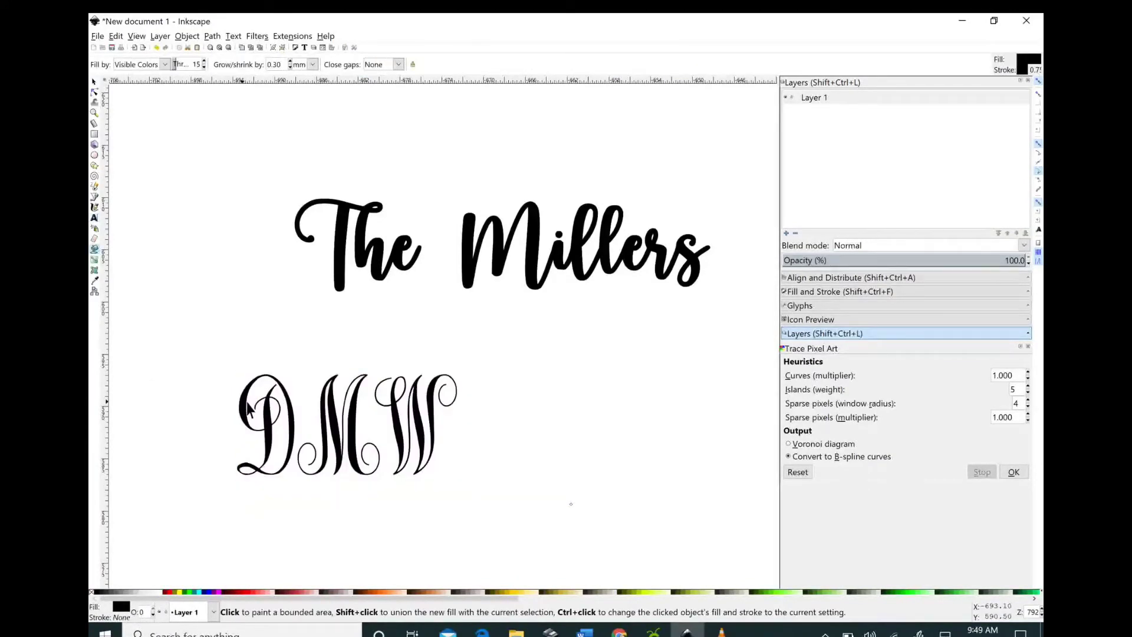
# Step: Thicken the D, M and W of the monogram with Paint Bucket fills grown by 0.30 mm
pyautogui.click(247, 404)
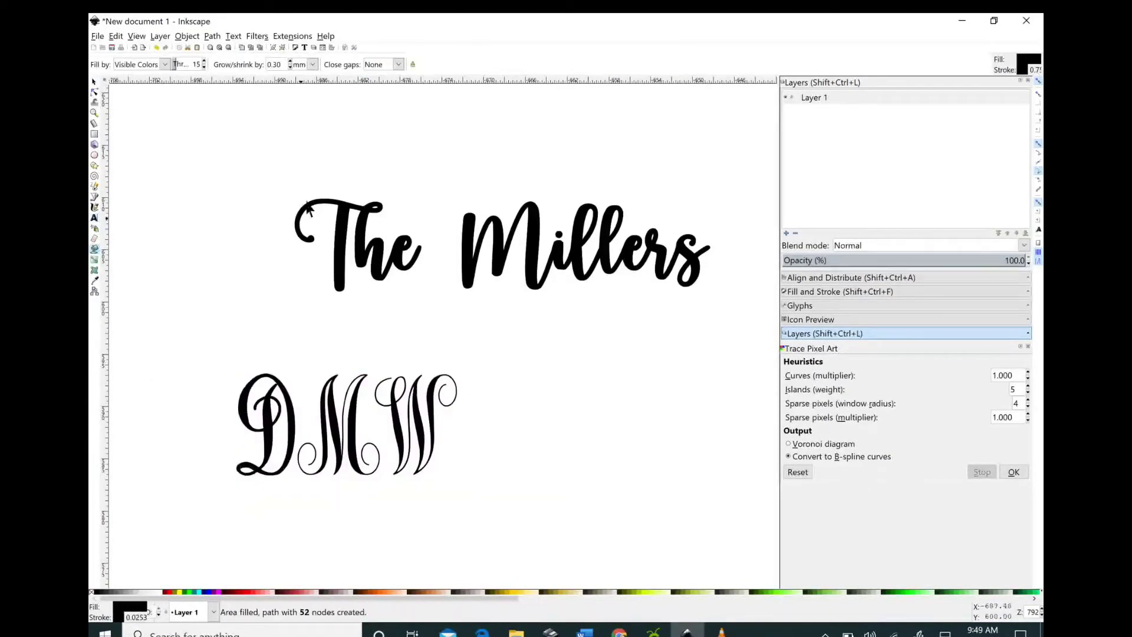
pyautogui.click(326, 411)
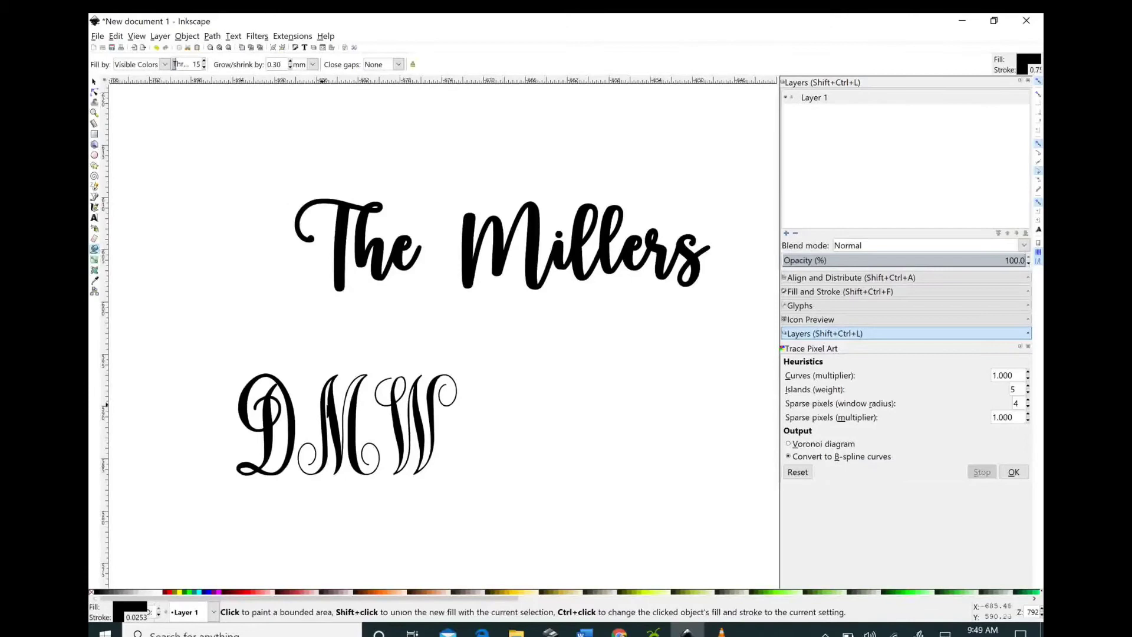
pyautogui.click(322, 404)
pyautogui.click(395, 398)
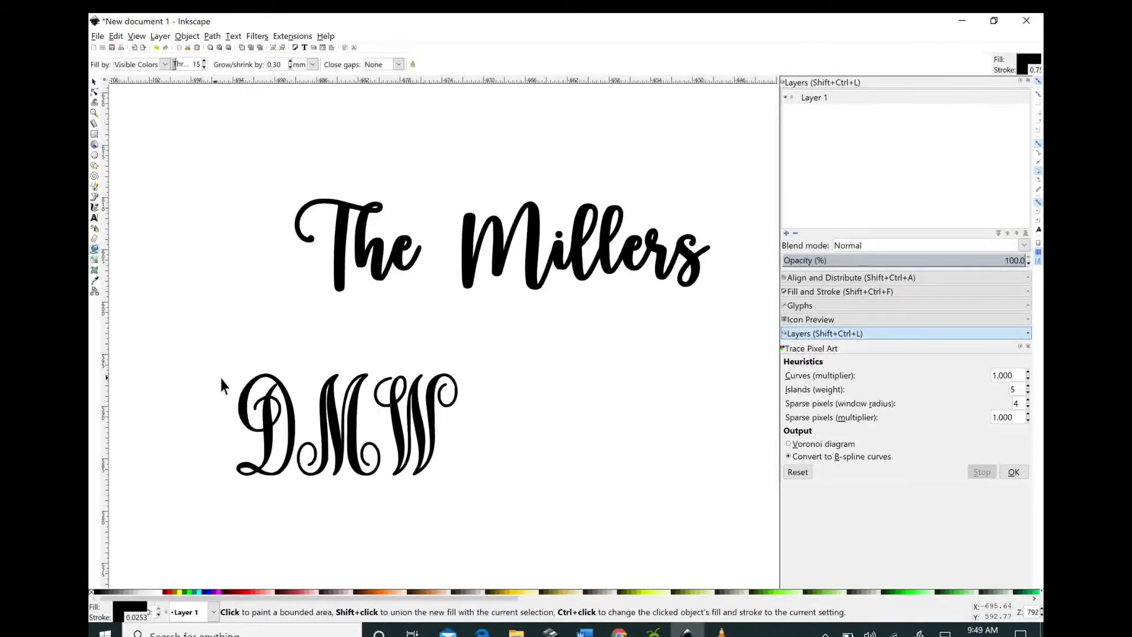
# Step: Save the document under the name "miller"
pyautogui.click(98, 37)
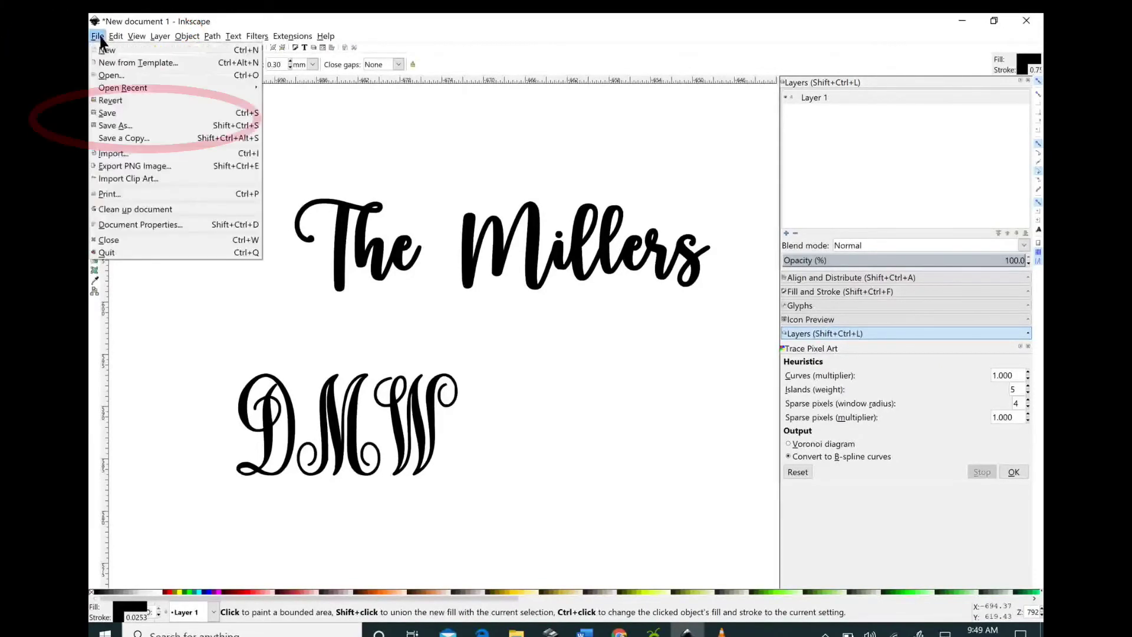
pyautogui.click(159, 130)
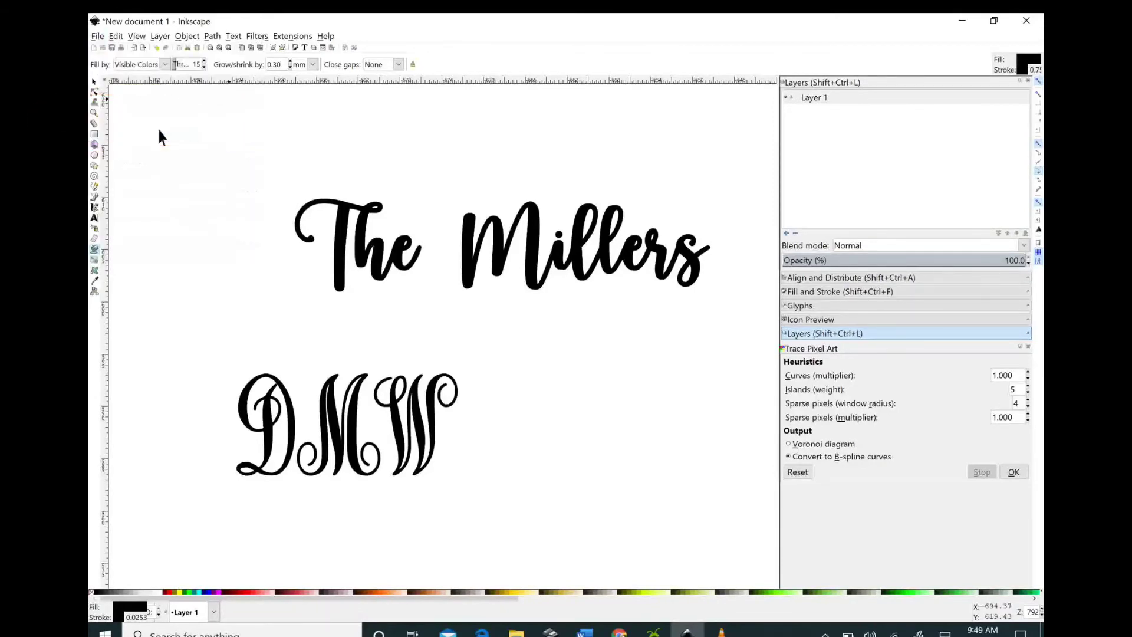
pyautogui.write('miller')
pyautogui.click(519, 281)
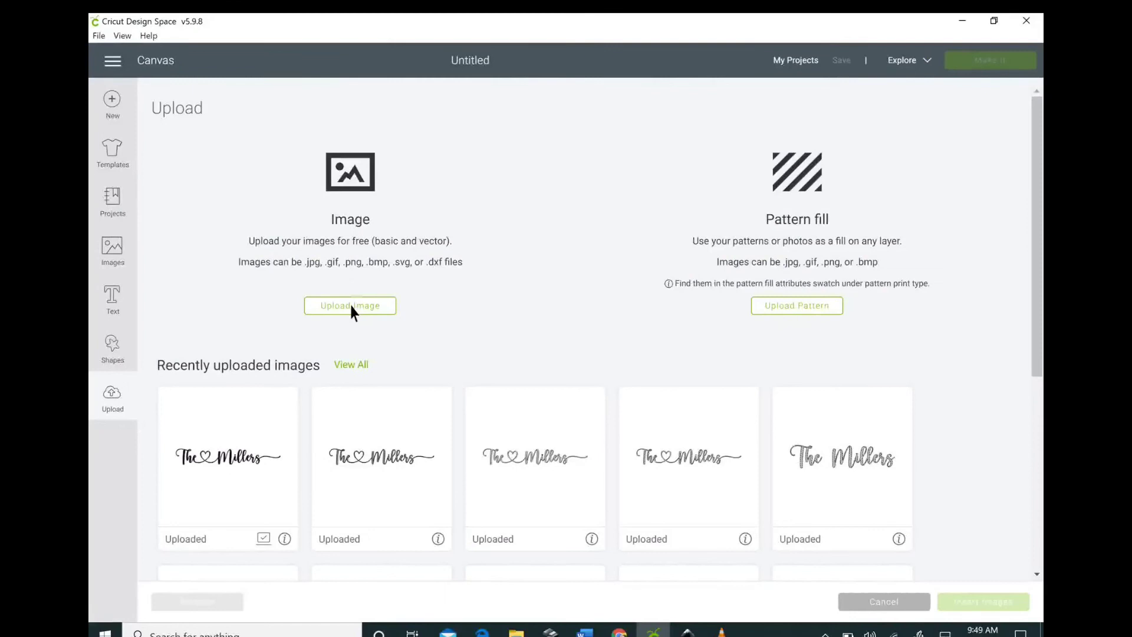
# Step: In Cricut Design Space, upload the miller SVG as an image and accept importing it despite the unsupported flow text
pyautogui.click(350, 305)
pyautogui.click(534, 330)
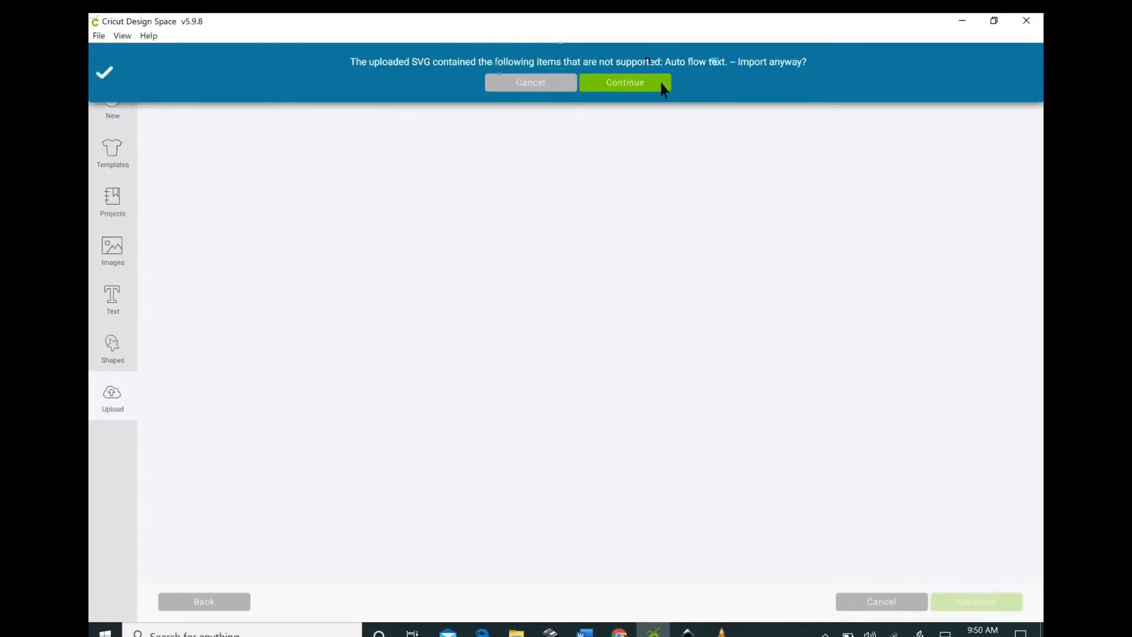
pyautogui.click(659, 83)
# Step: Save the uploaded image with the tags "The millers, monogram" and insert it on the canvas
pyautogui.click(603, 278)
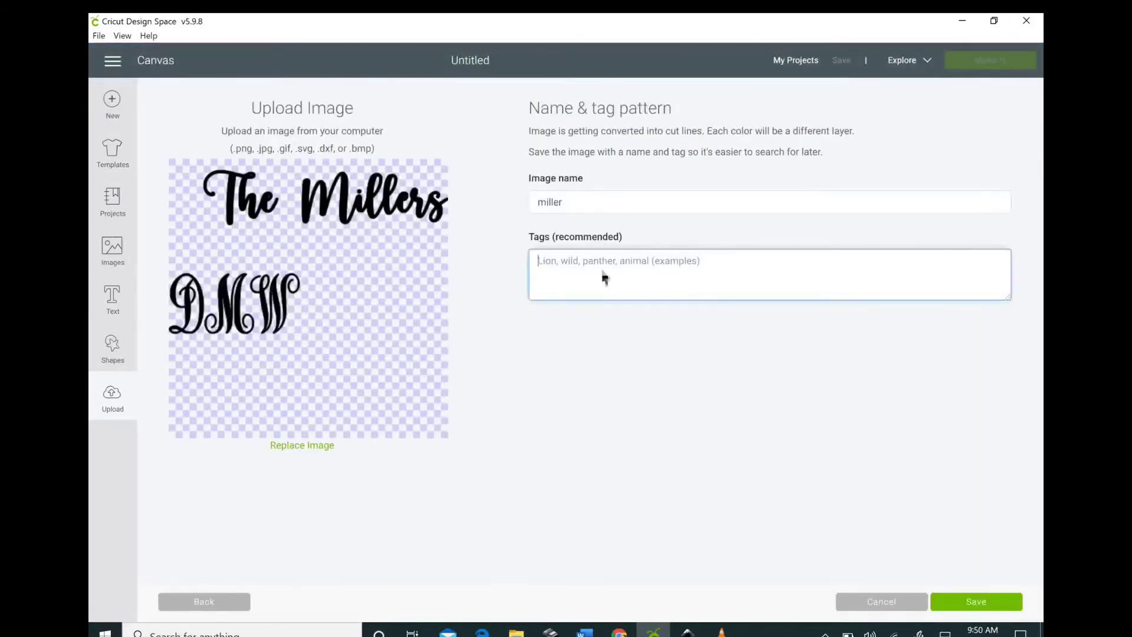
pyautogui.write('The millers, m')
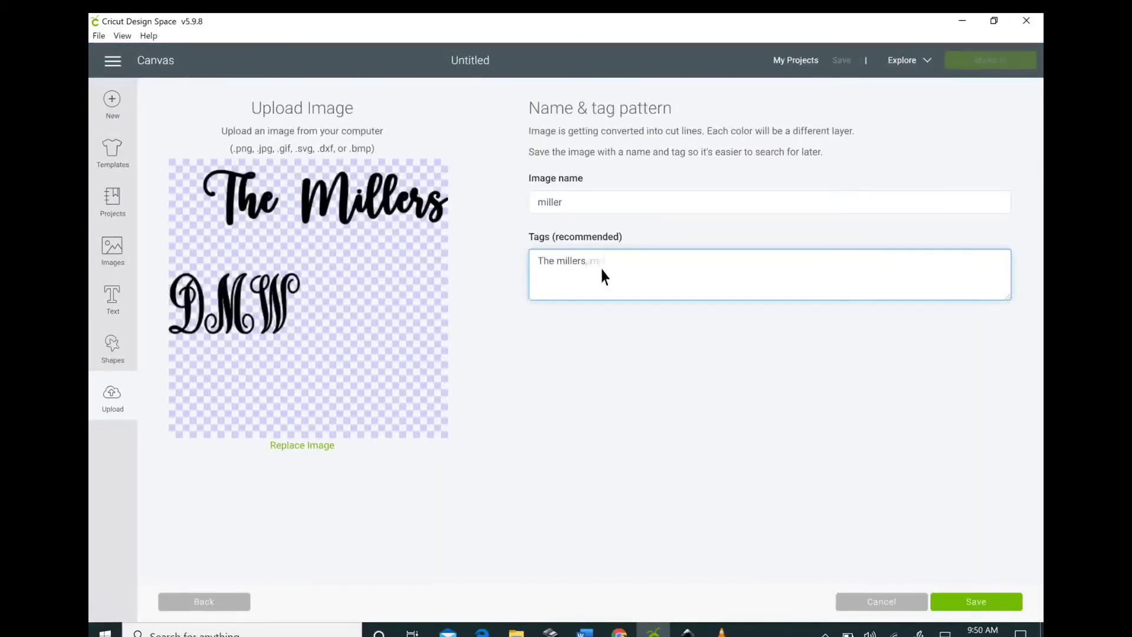
pyautogui.write('onogram,')
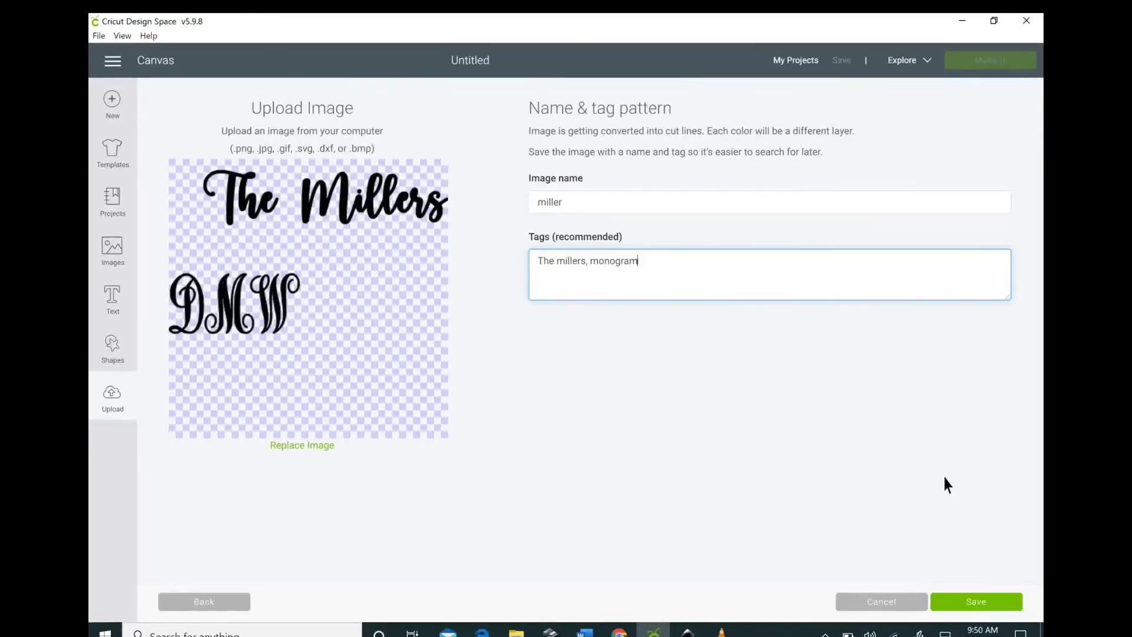
pyautogui.click(984, 602)
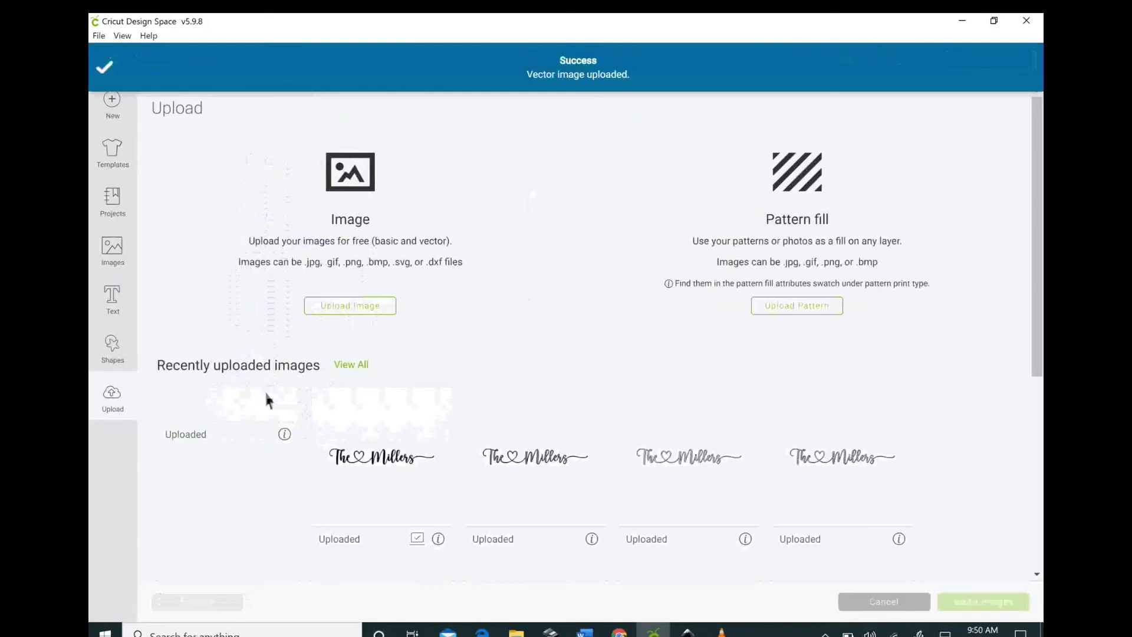
pyautogui.click(1004, 604)
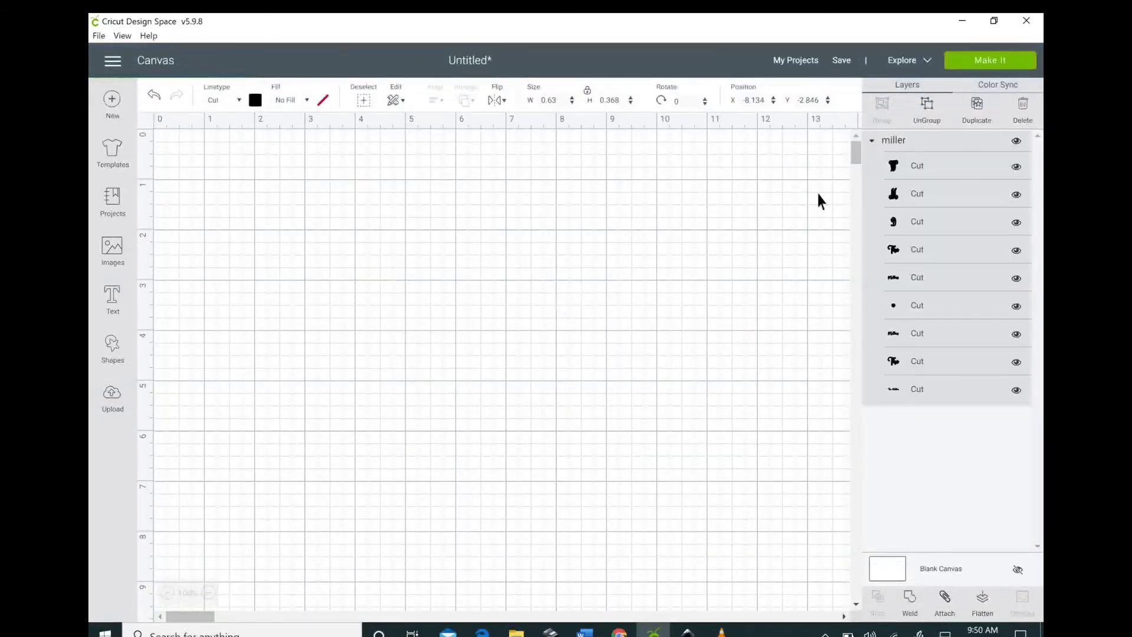
# Step: Position the inserted miller image on the canvas at X 5 and Y 3
pyautogui.moveTo(766, 100); pyautogui.dragTo(648, 86)
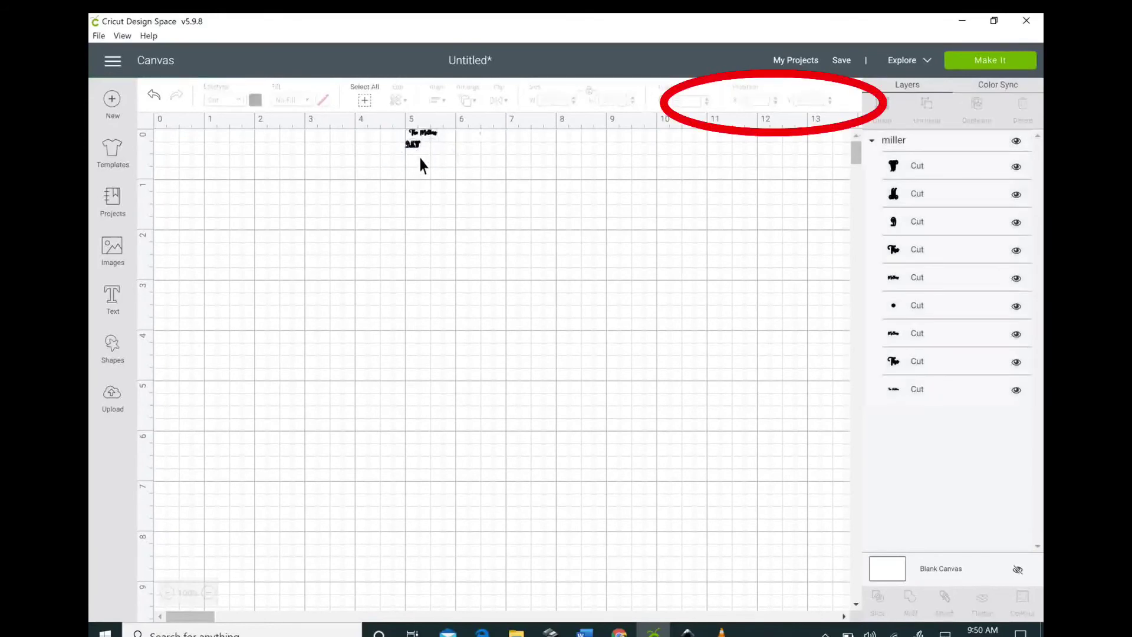
pyautogui.click(426, 147)
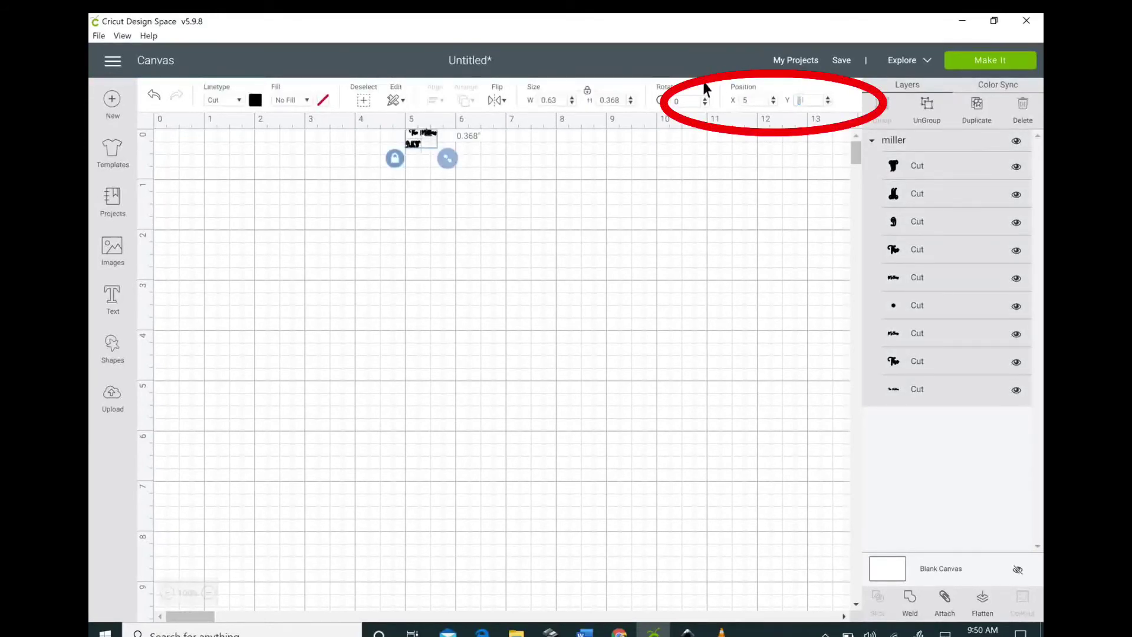
pyautogui.write('3')
# Step: Enlarge the miller image to about 9.5 by 5.55 inches and move it to about X 2.06, Y 1.65
pyautogui.moveTo(447, 309); pyautogui.dragTo(767, 474)
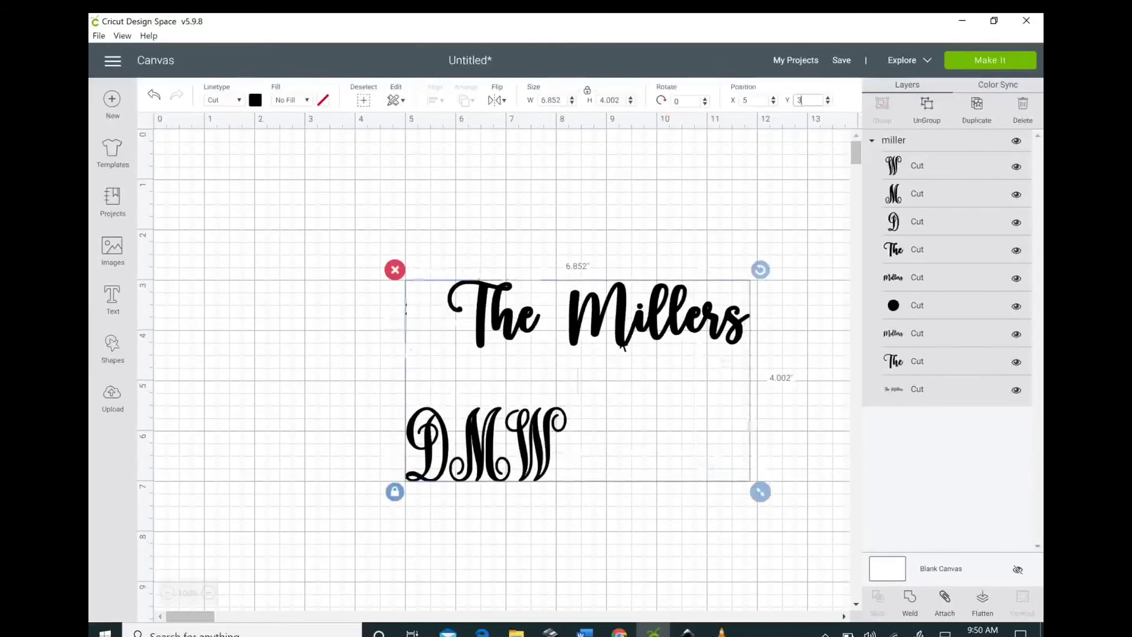
pyautogui.moveTo(466, 302); pyautogui.dragTo(317, 235)
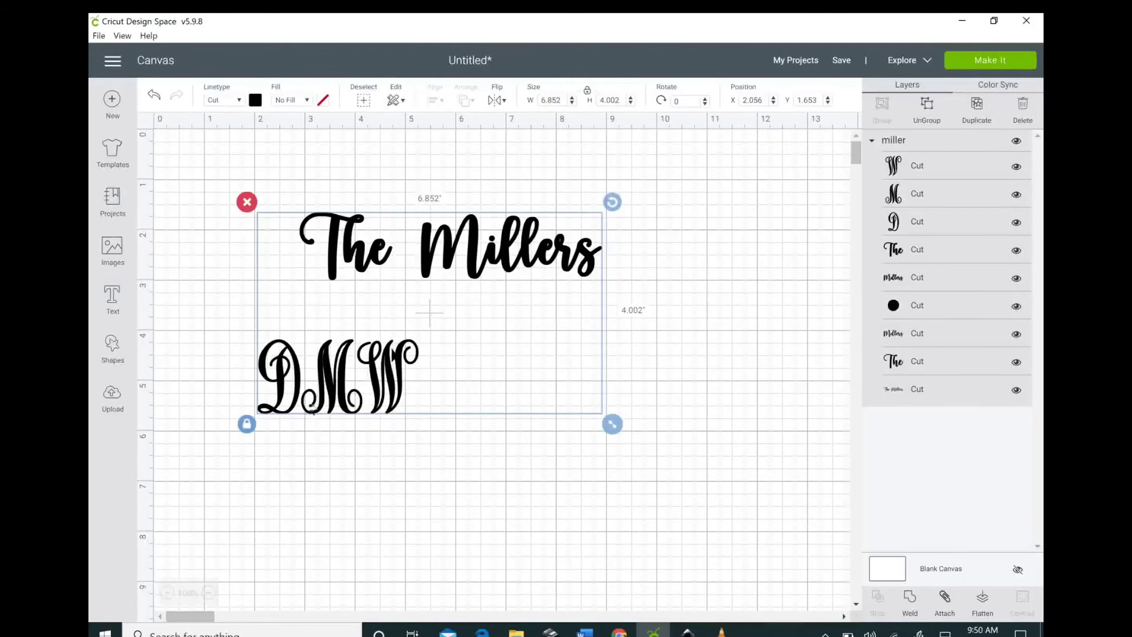
pyautogui.moveTo(612, 424); pyautogui.dragTo(745, 483)
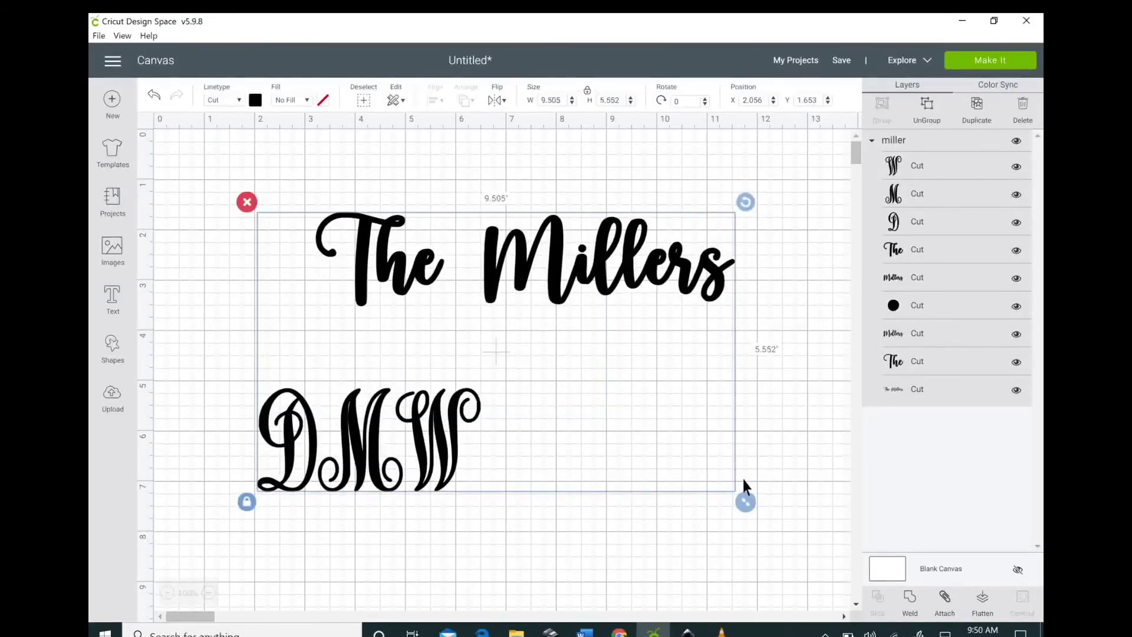
# Step: Add a new text object reading "DMW" below the thickened monogram
pyautogui.click(125, 302)
pyautogui.write('DM')
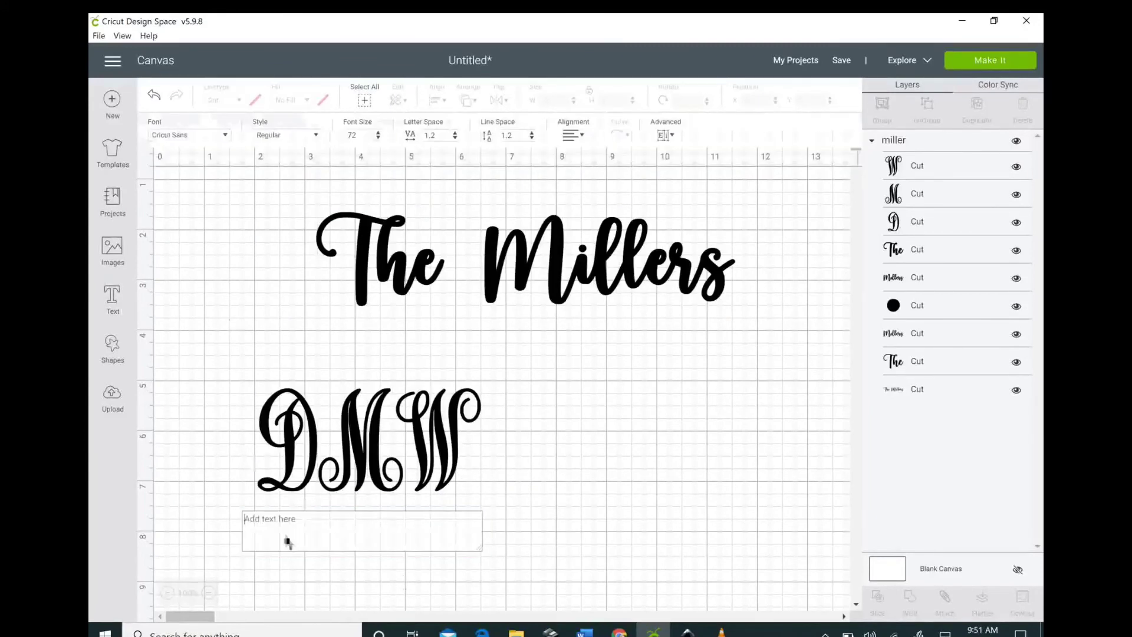
pyautogui.write('DMW')
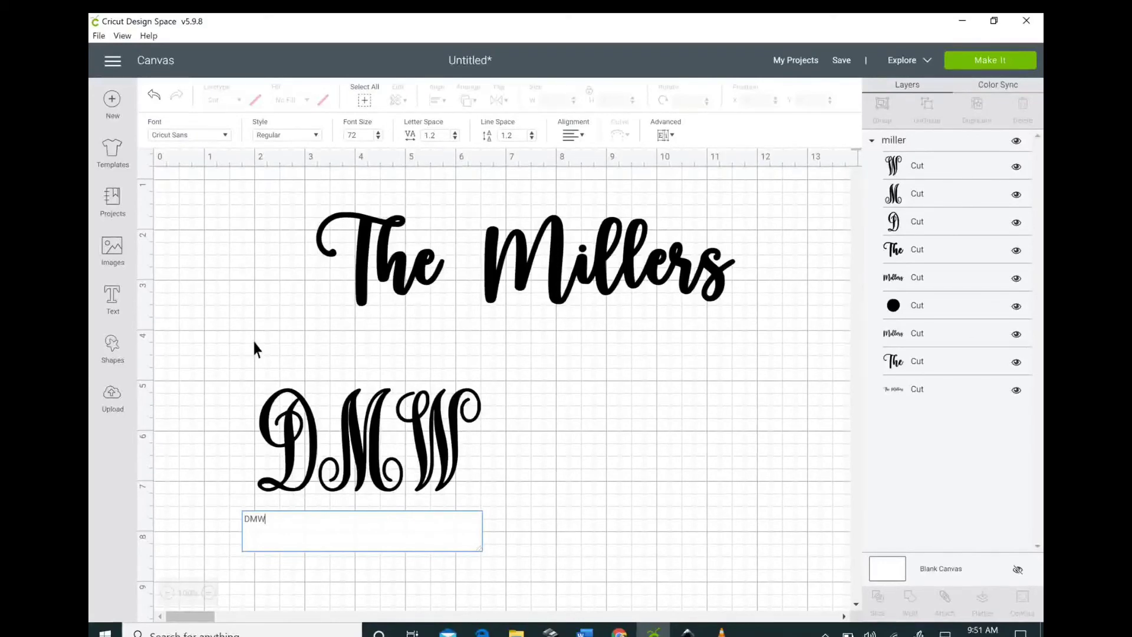
# Step: Search the fonts for "mono" and apply Monogram kk sc to the new "DMW" text
pyautogui.click(223, 136)
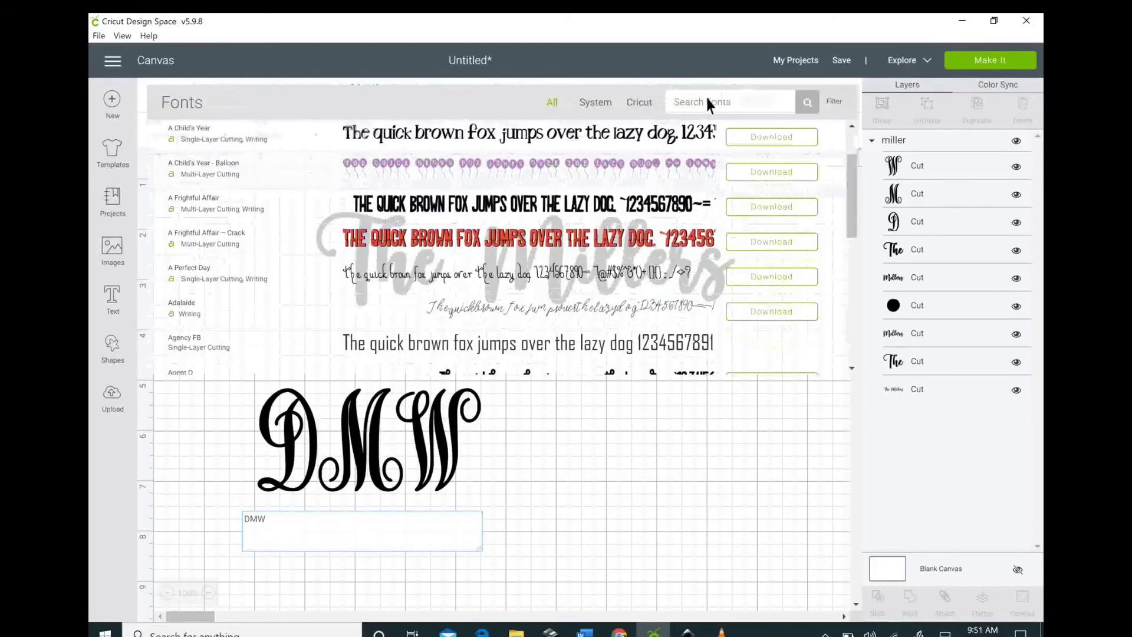
pyautogui.click(707, 101)
pyautogui.write('mono')
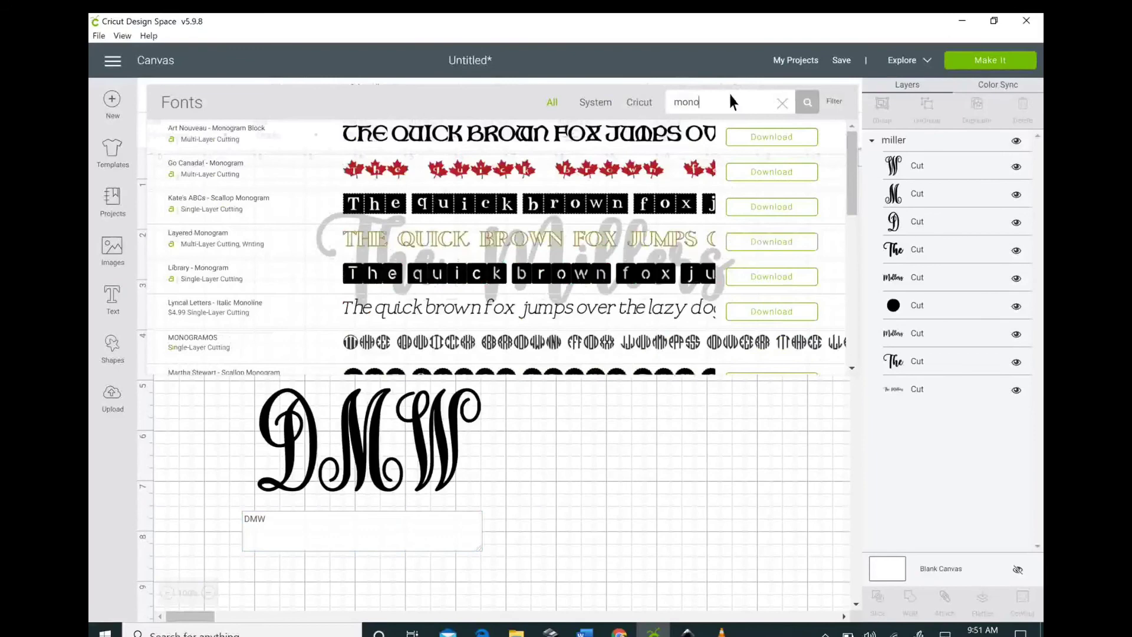
pyautogui.scroll(-3, 451, 289)
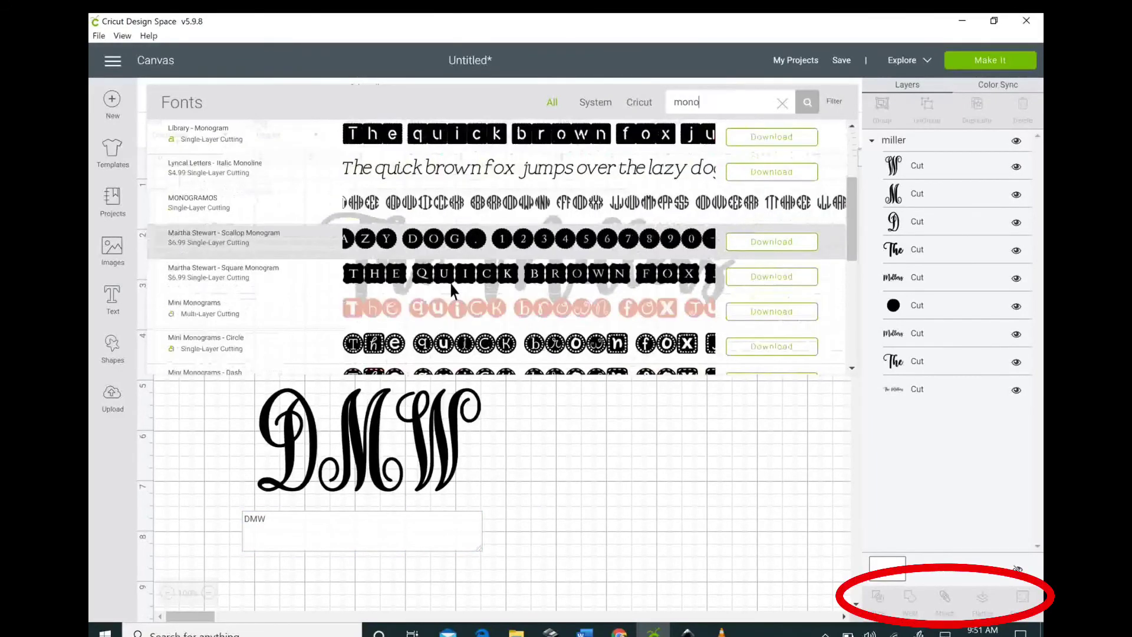
pyautogui.scroll(-5, 452, 284)
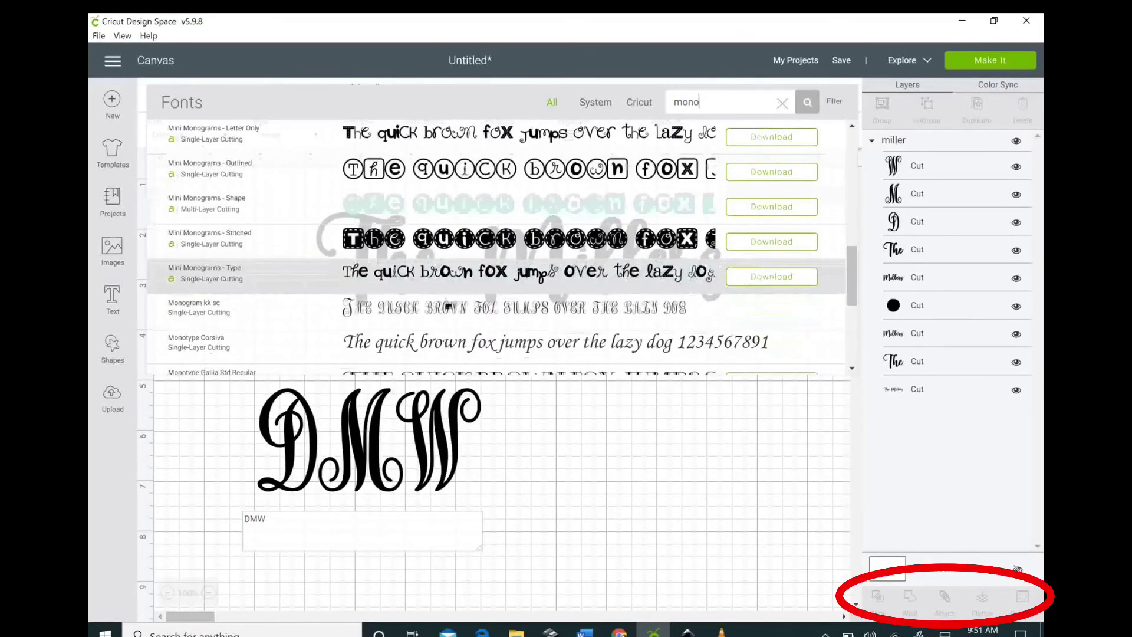
pyautogui.click(445, 304)
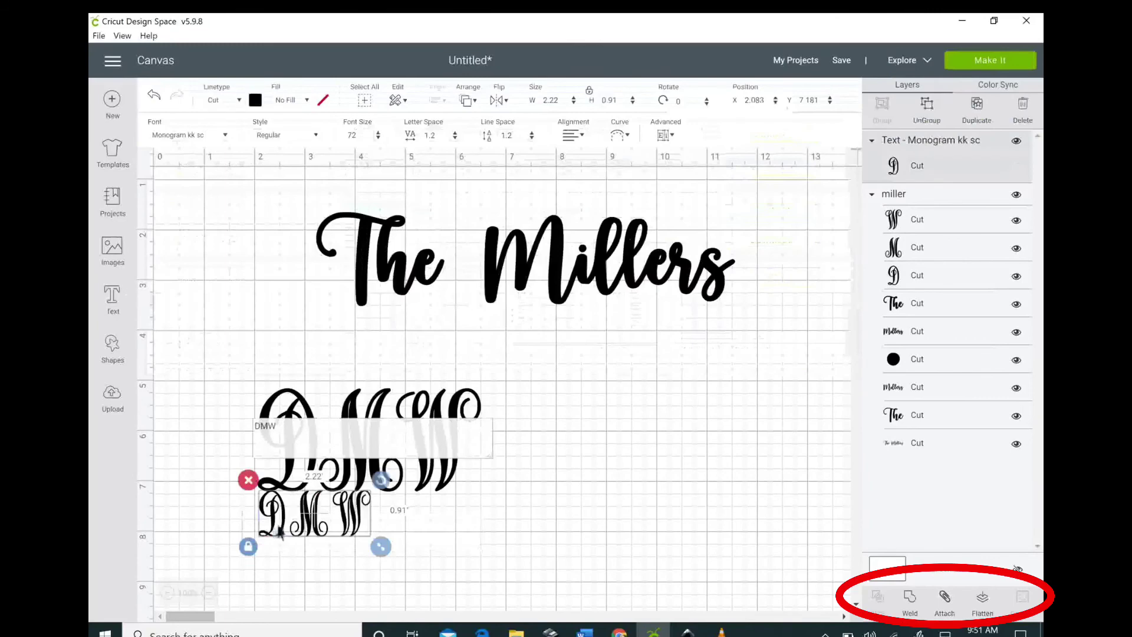
# Step: Move the new "DMW" text beside the thickened monogram and enlarge it to about 5.2 by 2.1 inches for comparison
pyautogui.moveTo(347, 521); pyautogui.dragTo(388, 520)
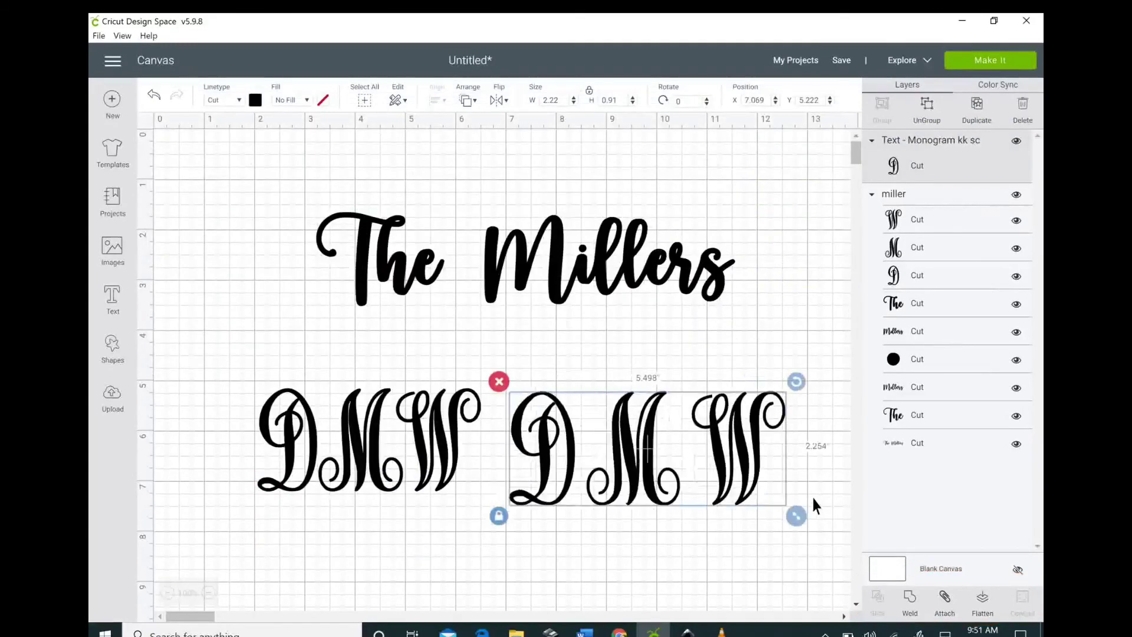
pyautogui.moveTo(813, 498); pyautogui.dragTo(789, 492)
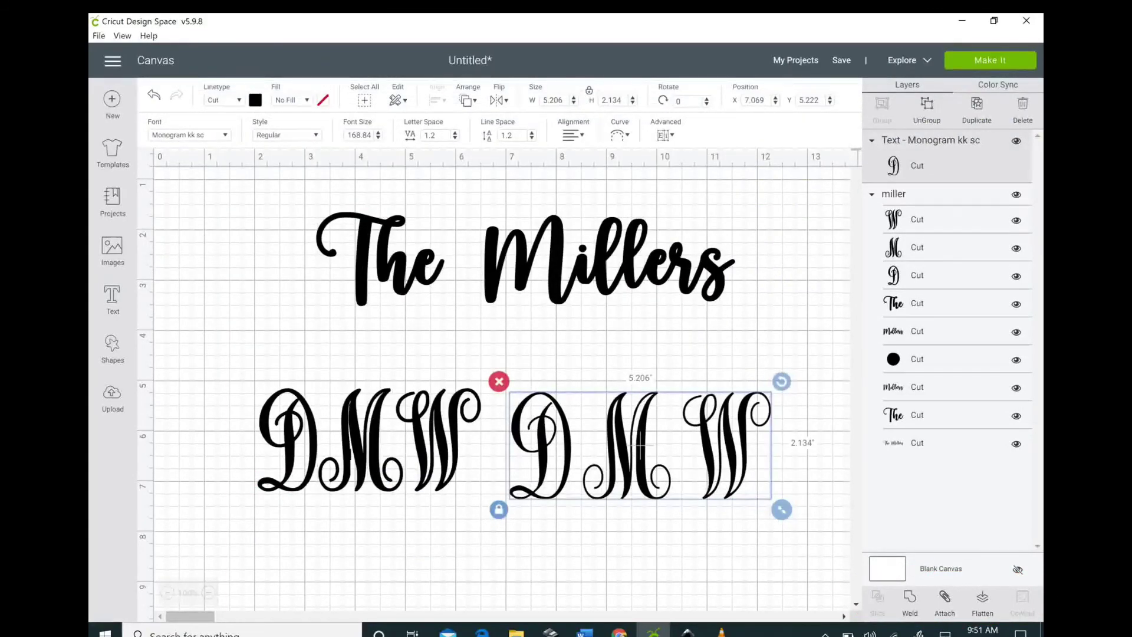